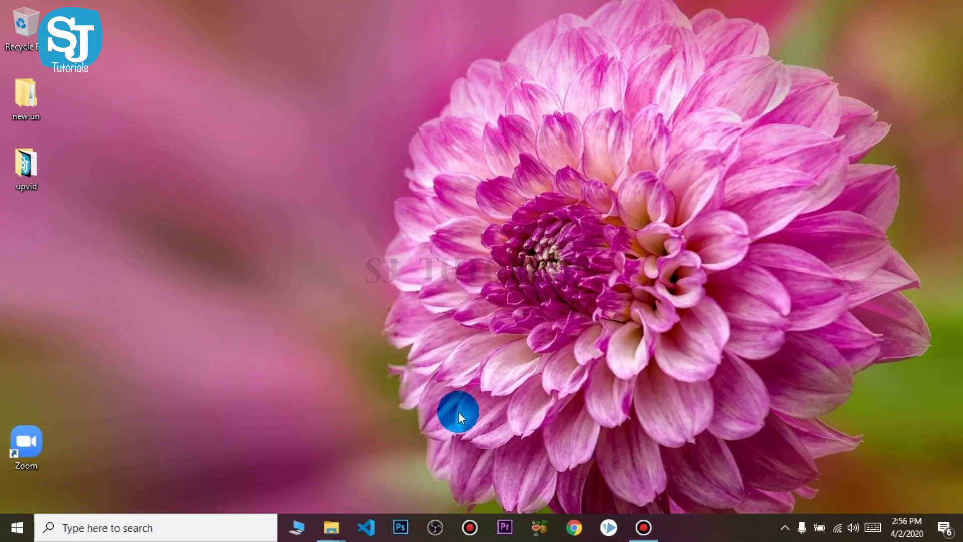
right_click(233, 104)
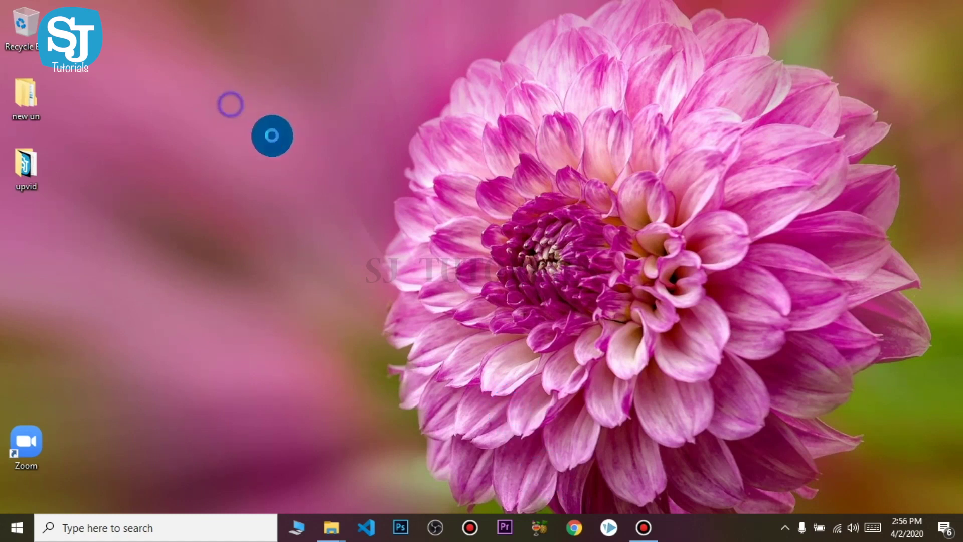
left_click(273, 149)
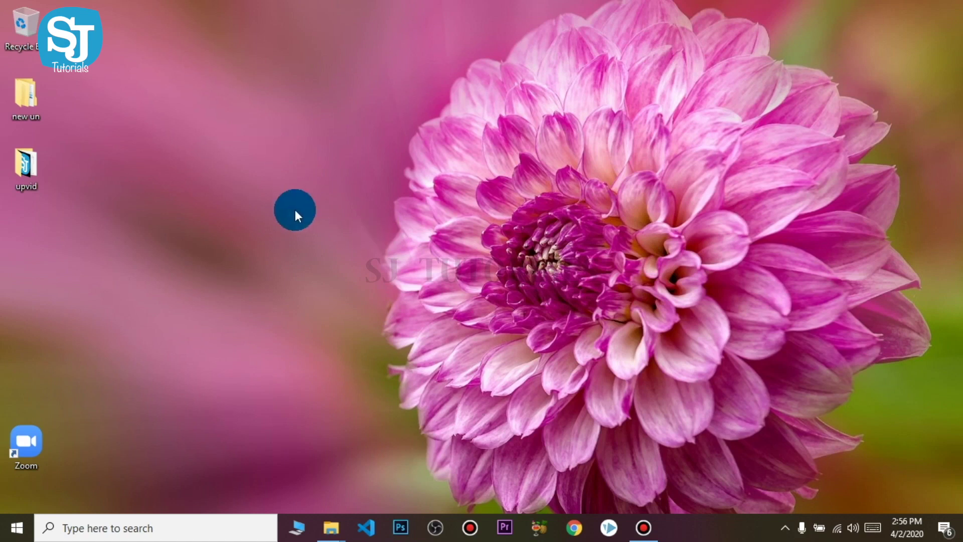
right_click(155, 163)
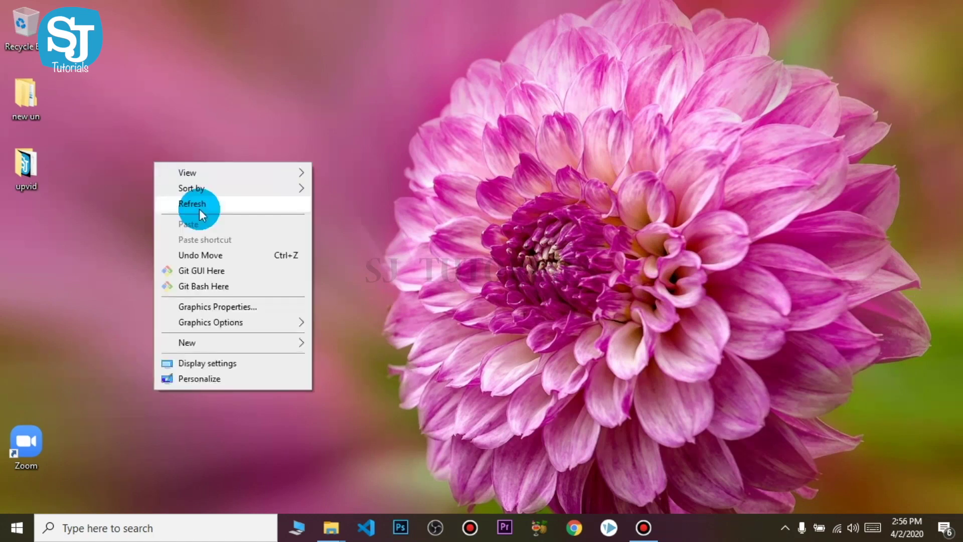
left_click(199, 209)
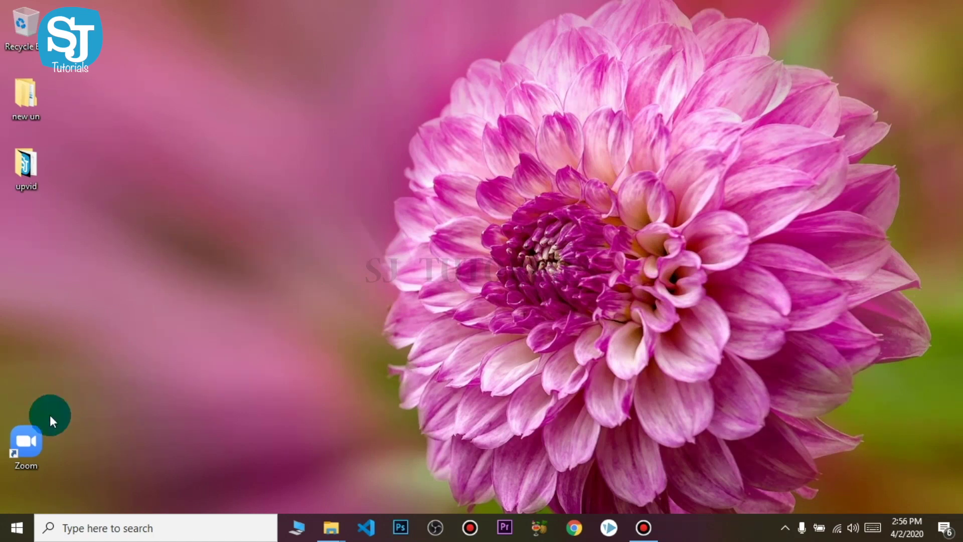
left_click_drag(26, 430, 254, 108)
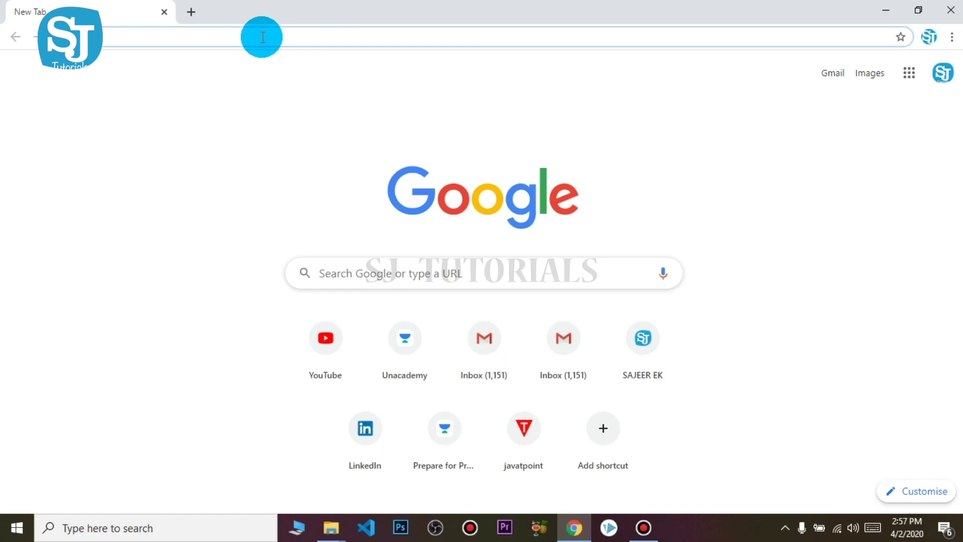
Step: Search Google for "zoom" and download the Zoom Client for Meetings from Zoom's Download Center
type("zoom")
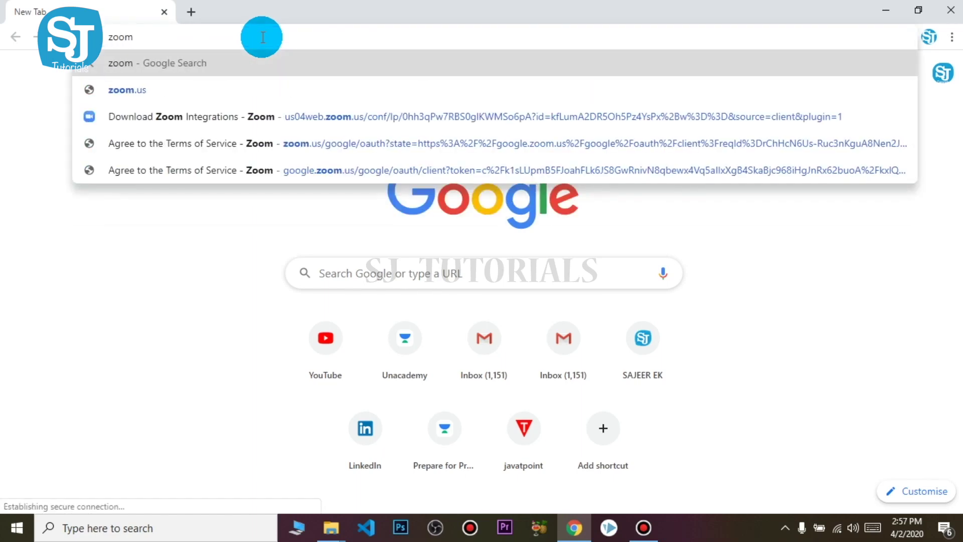
key("Return")
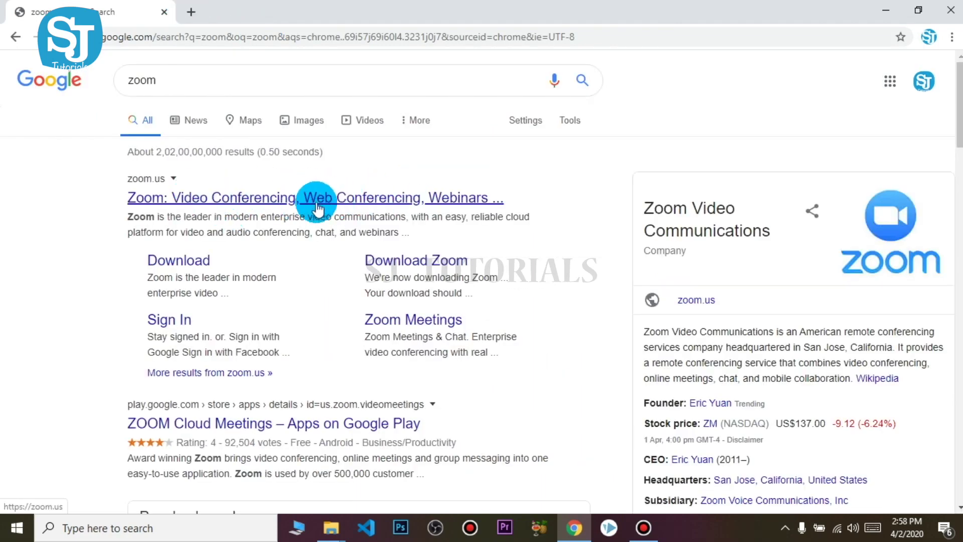
left_click(197, 265)
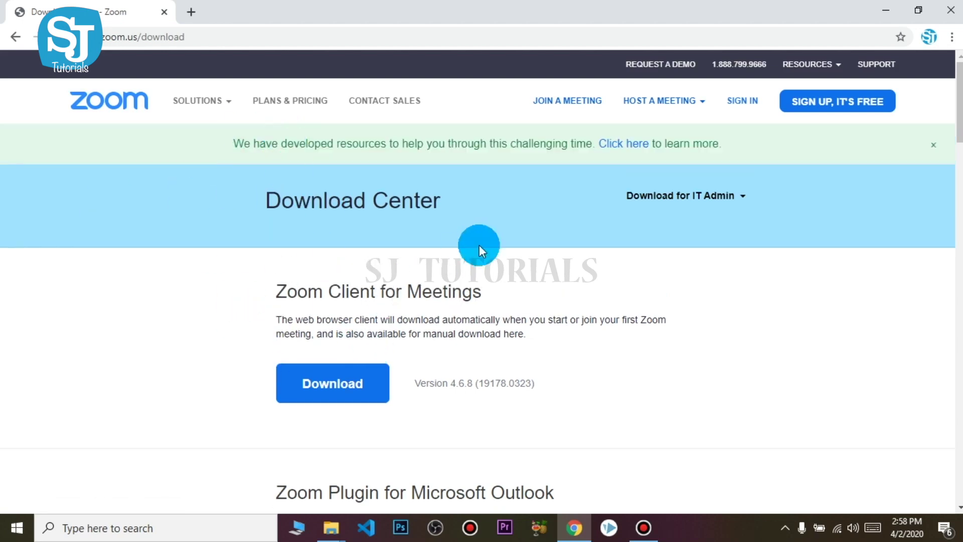
left_click(359, 387)
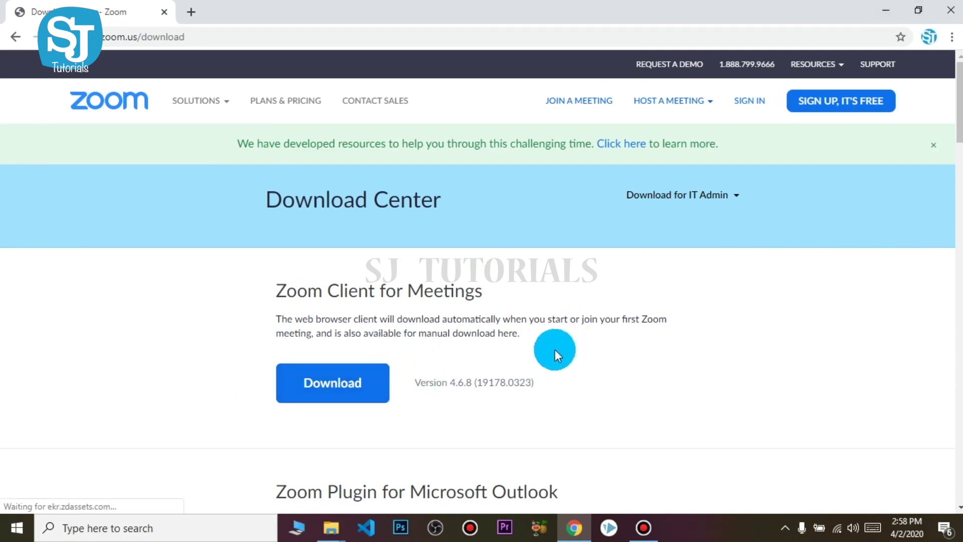
left_click(376, 383)
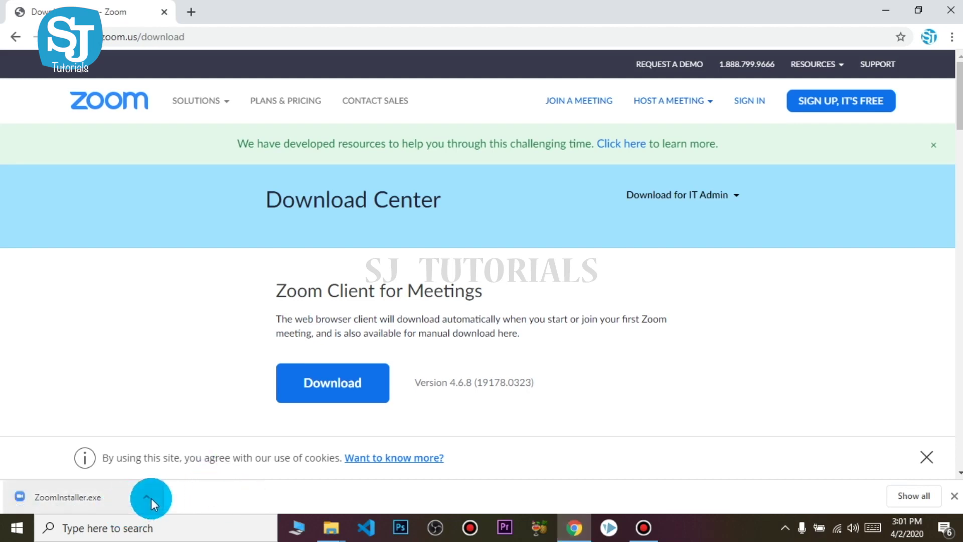
Step: Show the downloaded ZoomInstaller.exe in its folder and run it to install Zoom
left_click(148, 496)
left_click(206, 449)
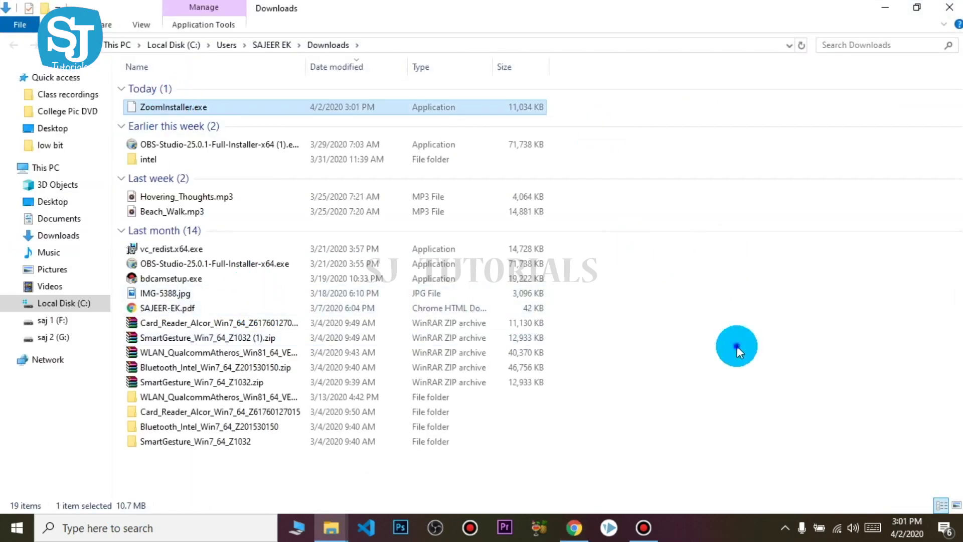
right_click(736, 345)
left_click(776, 168)
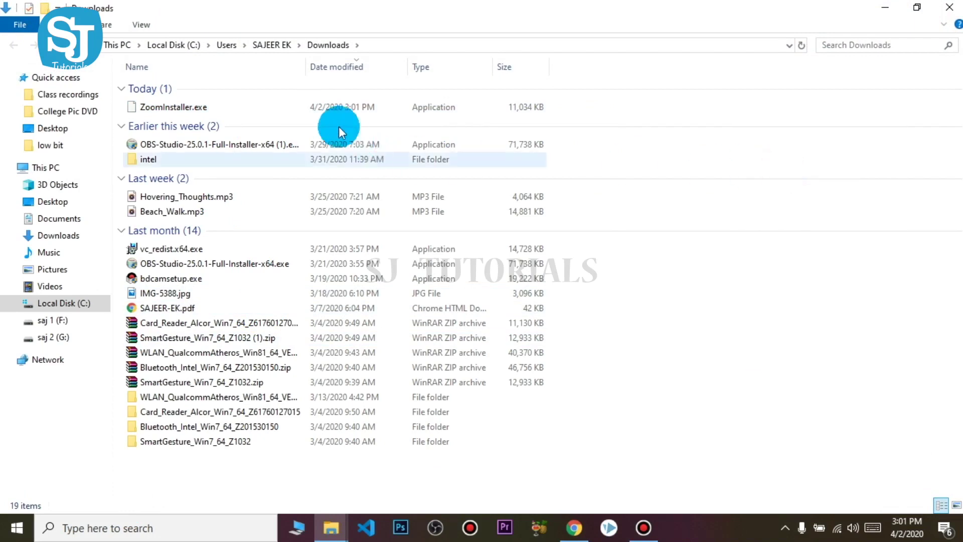
left_click(230, 109)
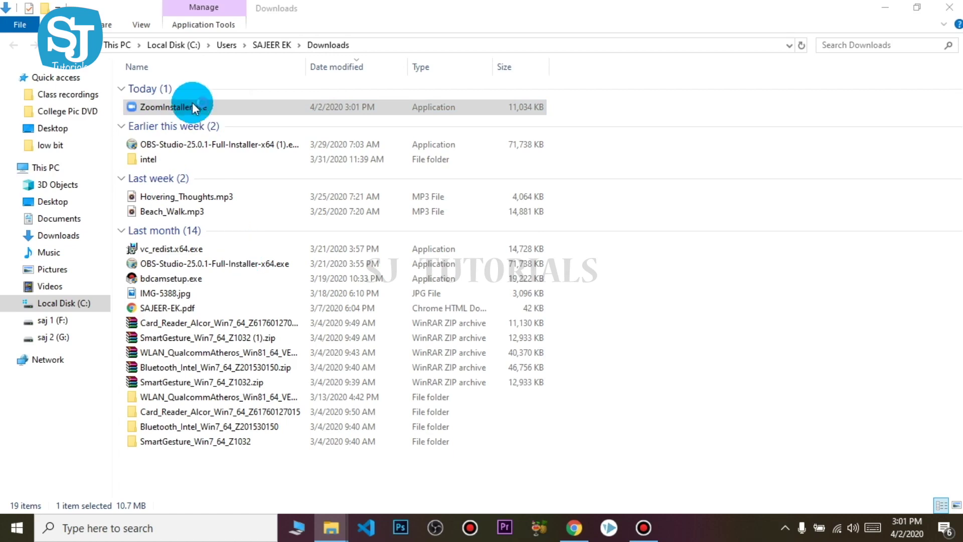
double_click(192, 106)
left_click(549, 391)
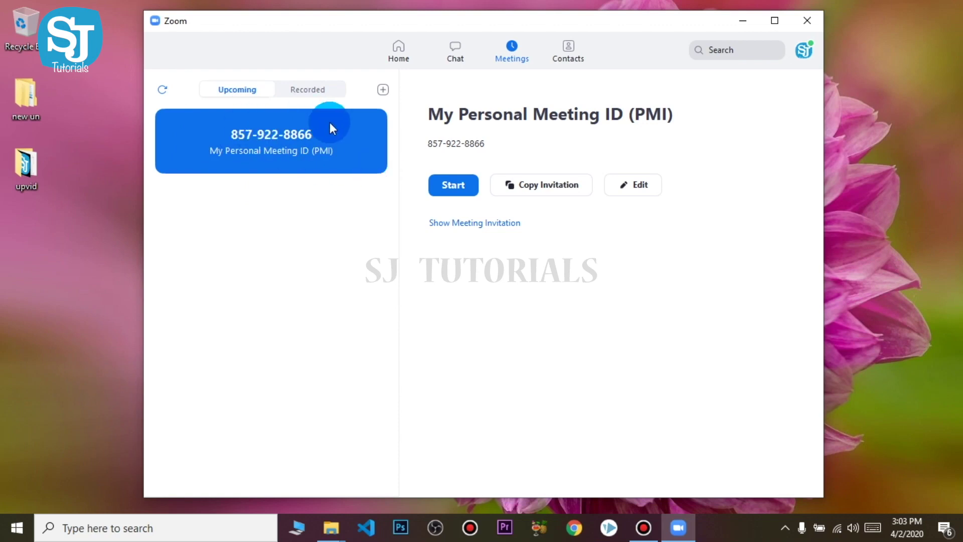
Step: Start a meeting with the personal meeting ID in a maximized window and show its participants list
left_click(456, 185)
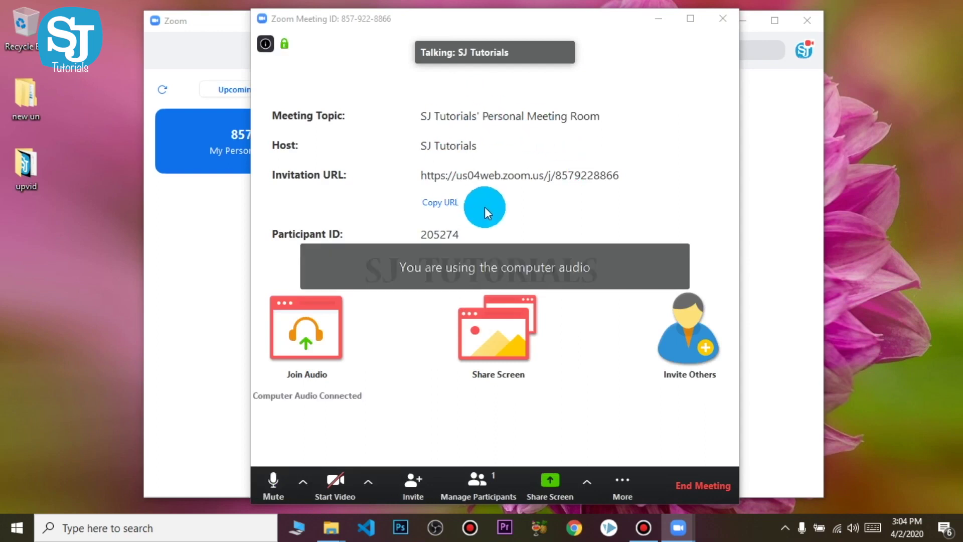
left_click(690, 19)
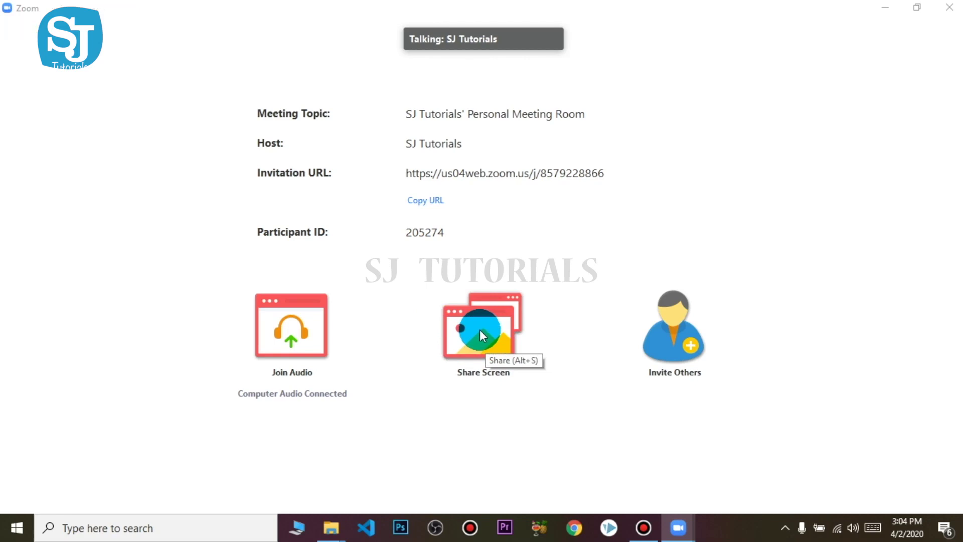
mouse_move(494, 363)
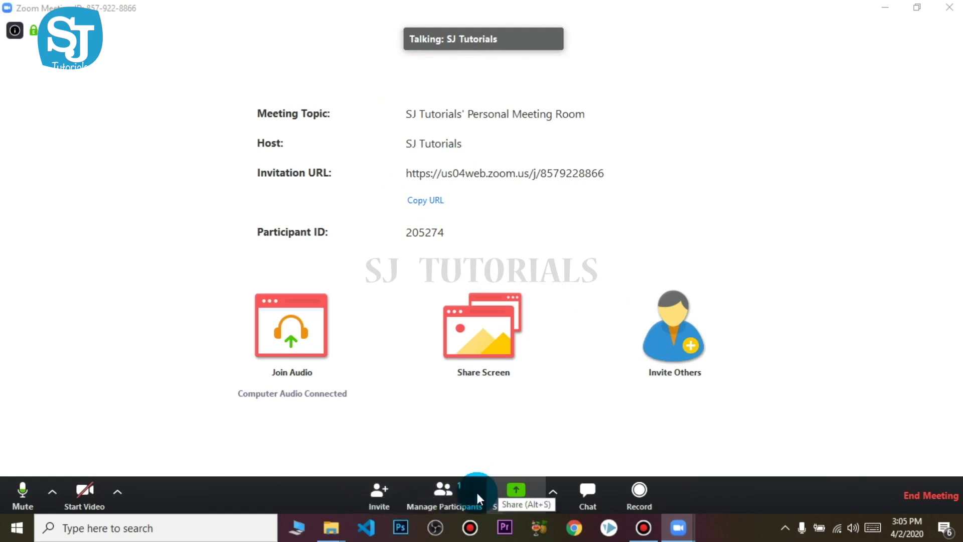
left_click(454, 489)
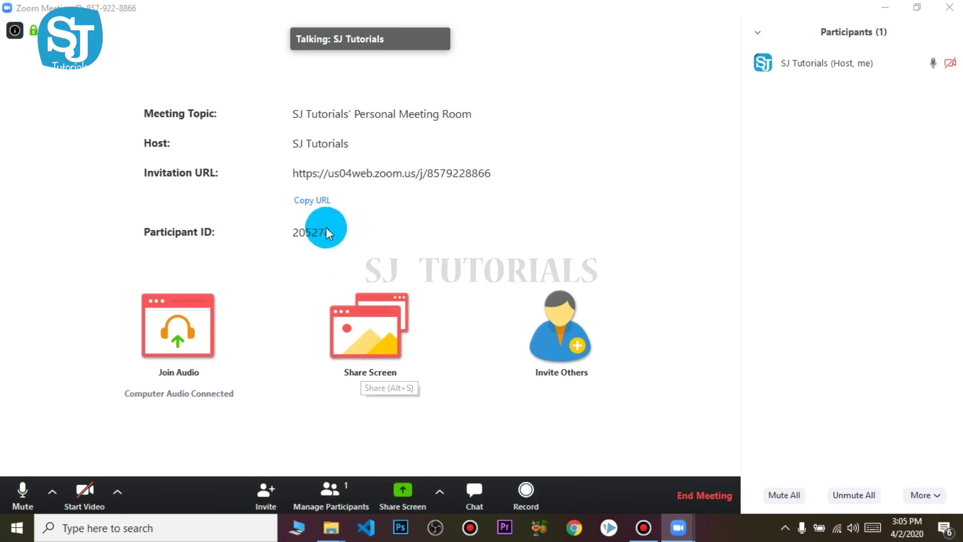
left_click(292, 230)
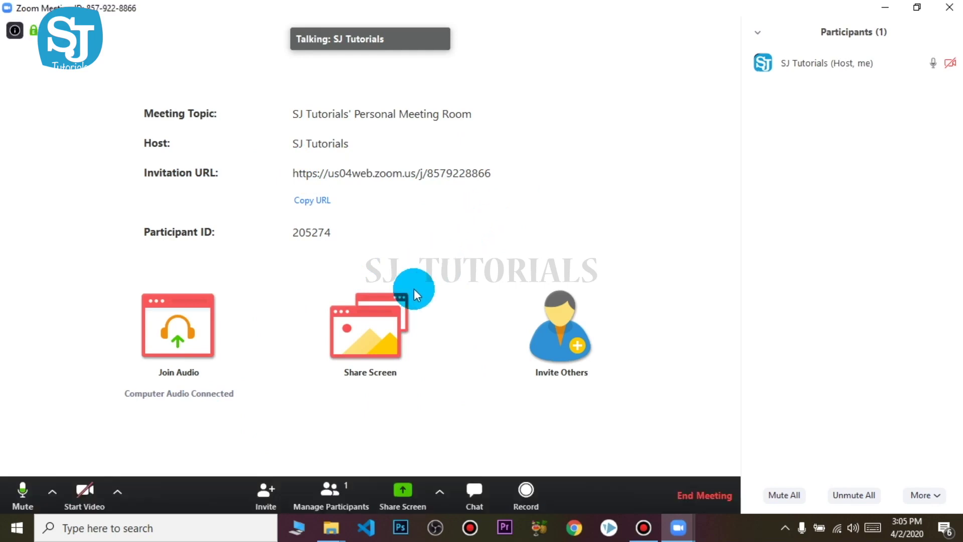
Step: Share the entire screen in the meeting
left_click(379, 333)
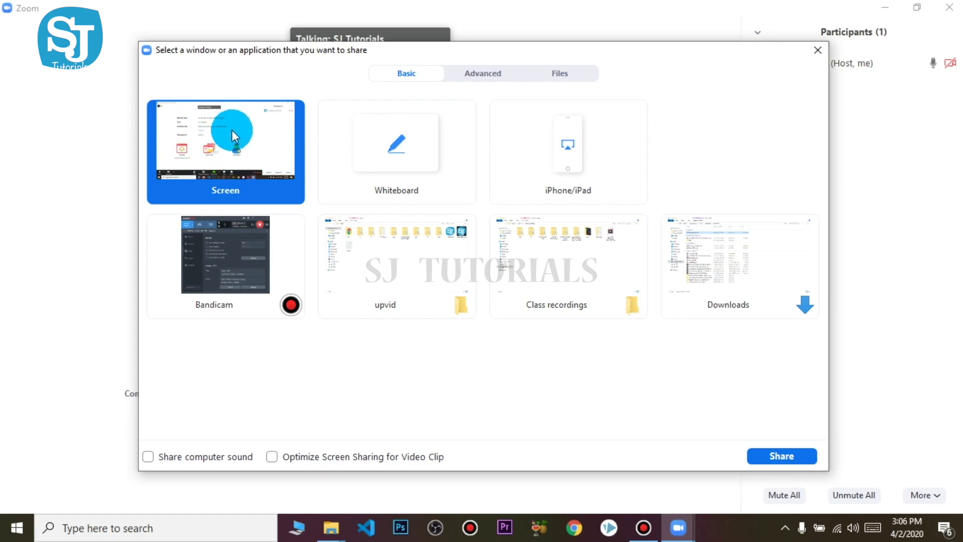
left_click(775, 458)
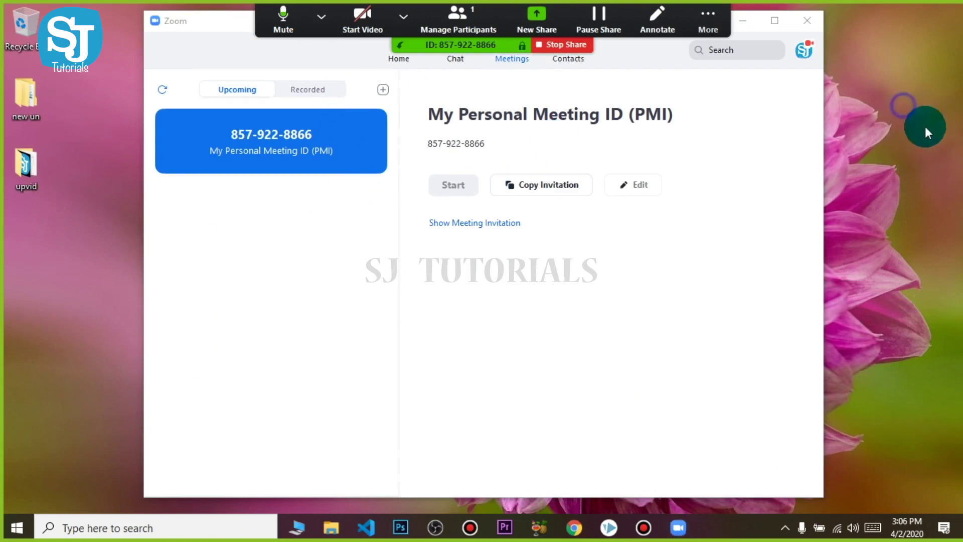
right_click(880, 152)
left_click(880, 149)
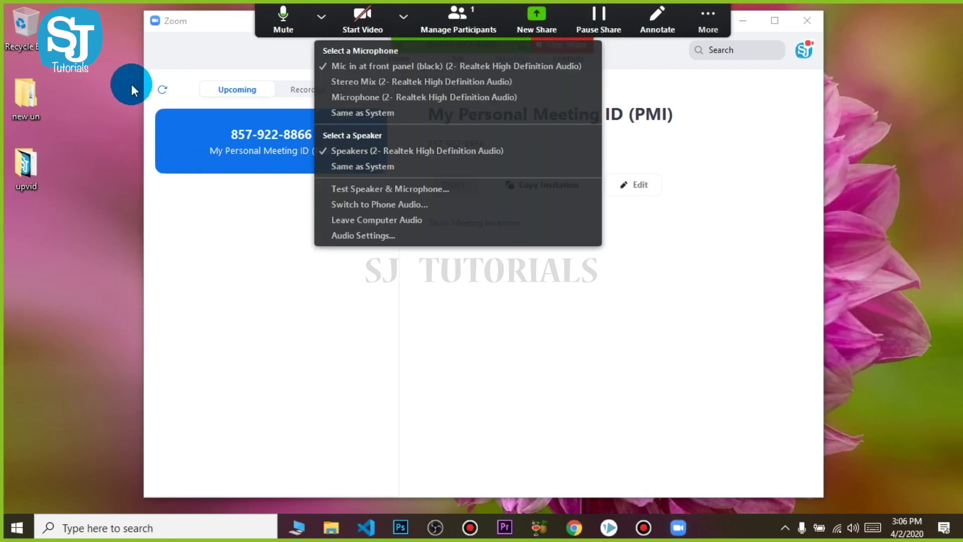
left_click(29, 100)
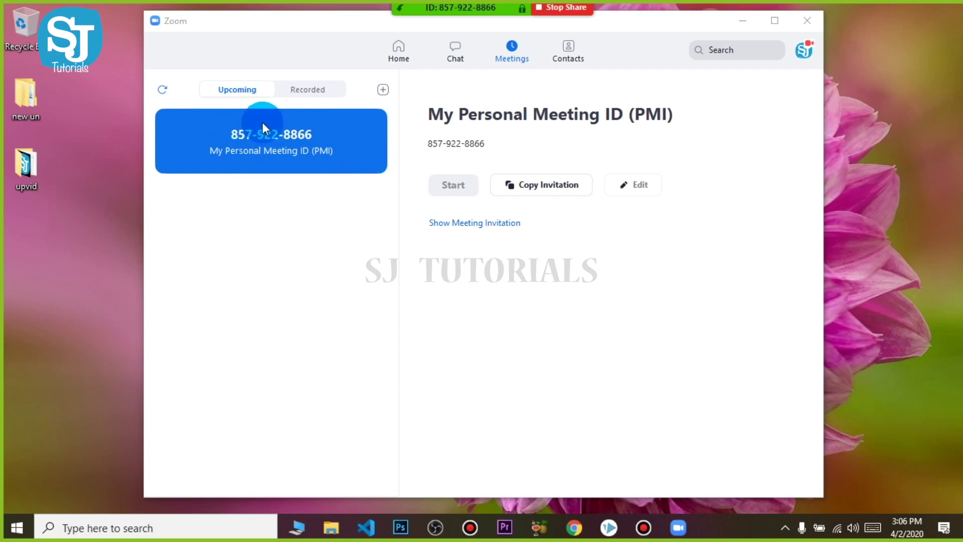
mouse_move(492, 1)
right_click(903, 89)
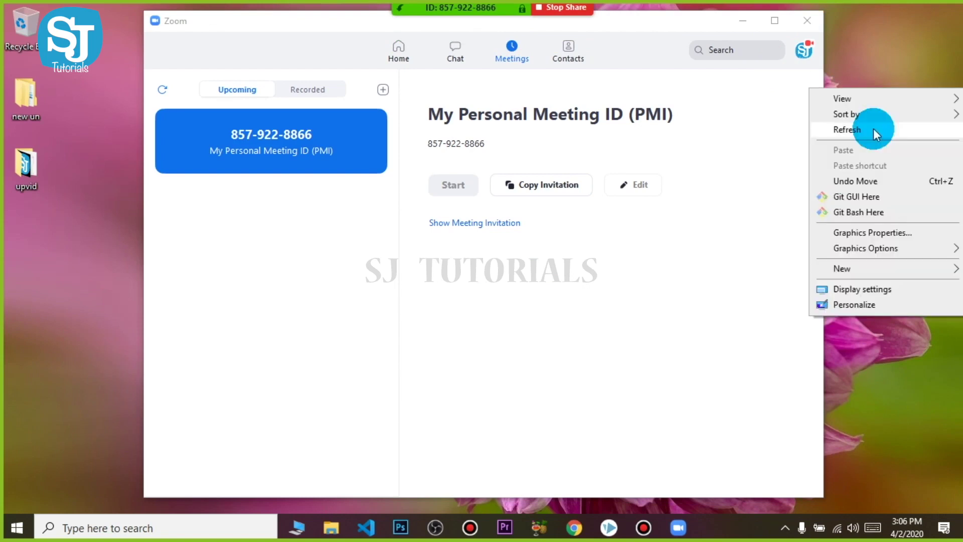
left_click(874, 128)
mouse_move(441, 1)
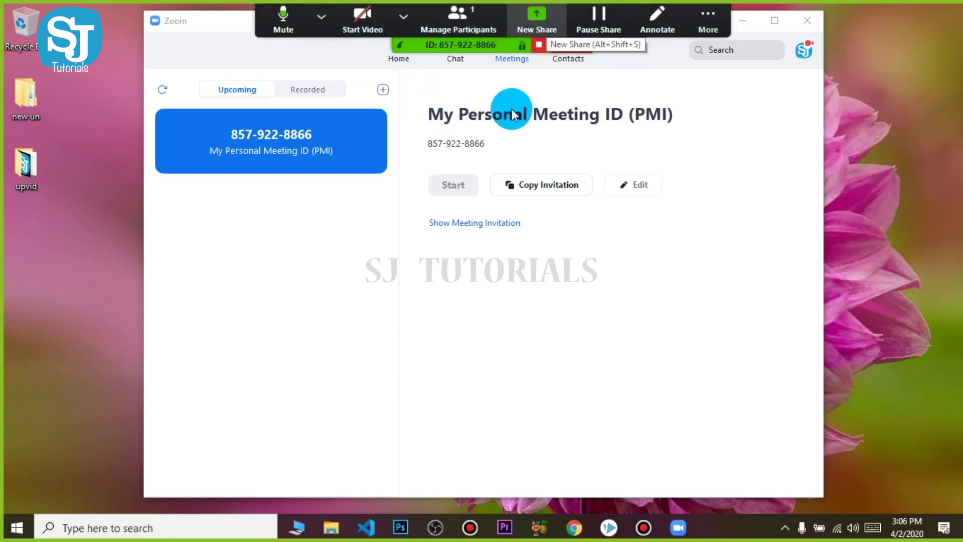
left_click(404, 18)
left_click(708, 20)
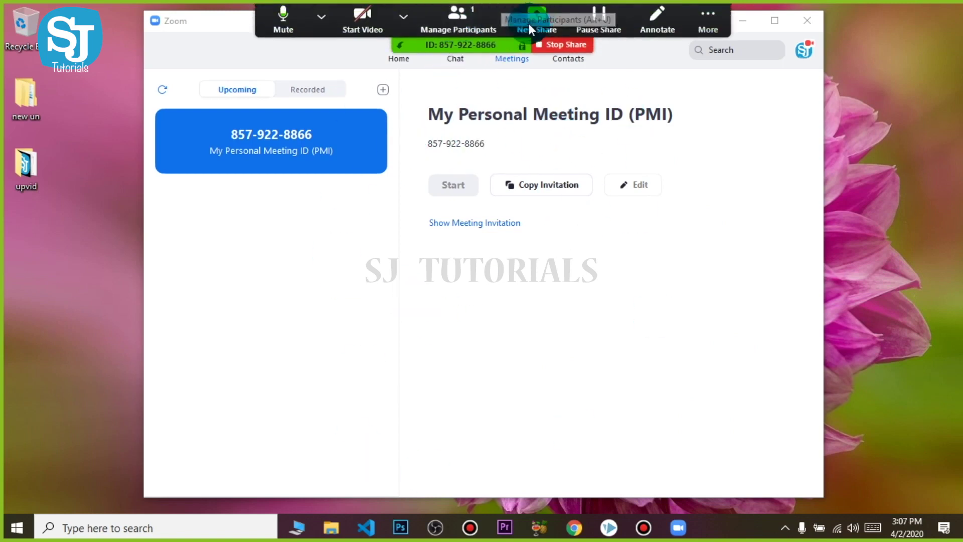
Step: Start a new share of the Whiteboard in place of the screen
left_click(537, 21)
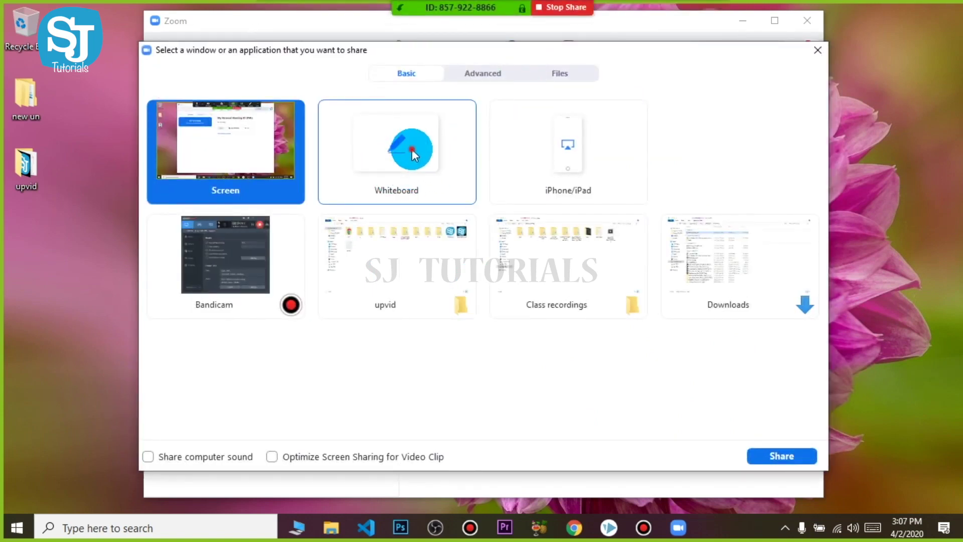
double_click(411, 149)
Step: Draw several freehand black strokes across the whiteboard, including a loop, wavy horizontal lines and crossing vertical lines
mouse_move(223, 236)
left_mouse_down()
mouse_move(238, 204)
mouse_move(335, 228)
left_mouse_up()
left_click_drag(406, 200, 538, 212)
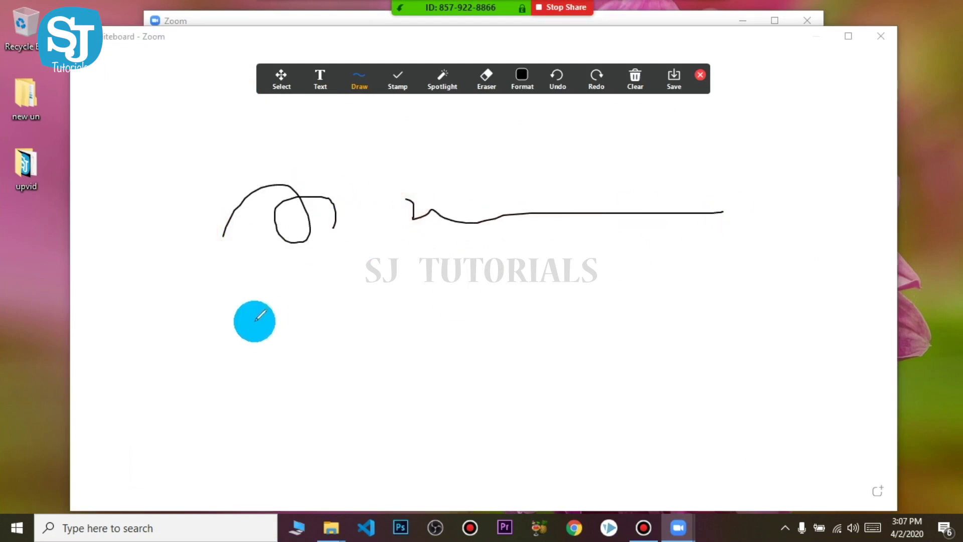
left_click_drag(266, 315, 757, 308)
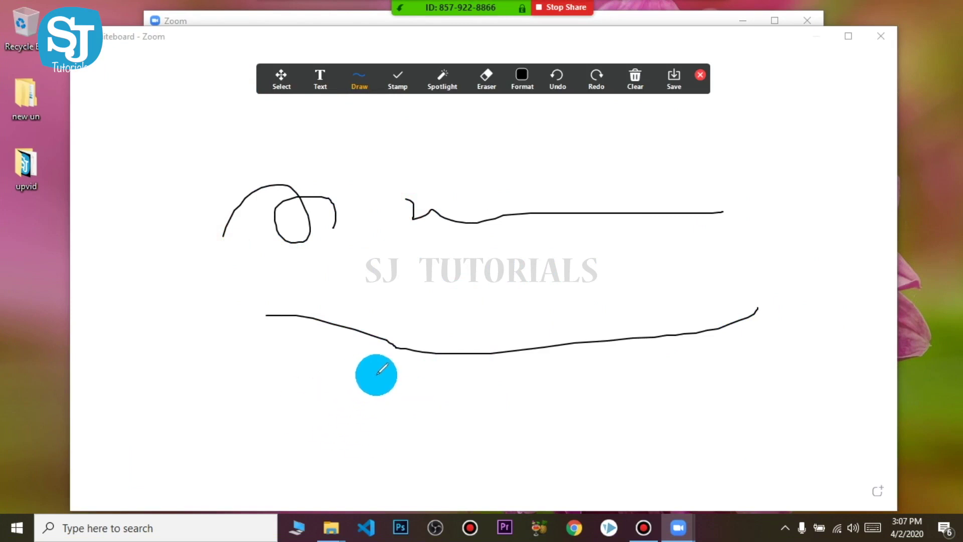
mouse_move(471, 282)
left_mouse_down()
mouse_move(534, 295)
mouse_move(726, 267)
left_mouse_up()
left_click_drag(679, 211, 680, 234)
left_click_drag(745, 110, 750, 258)
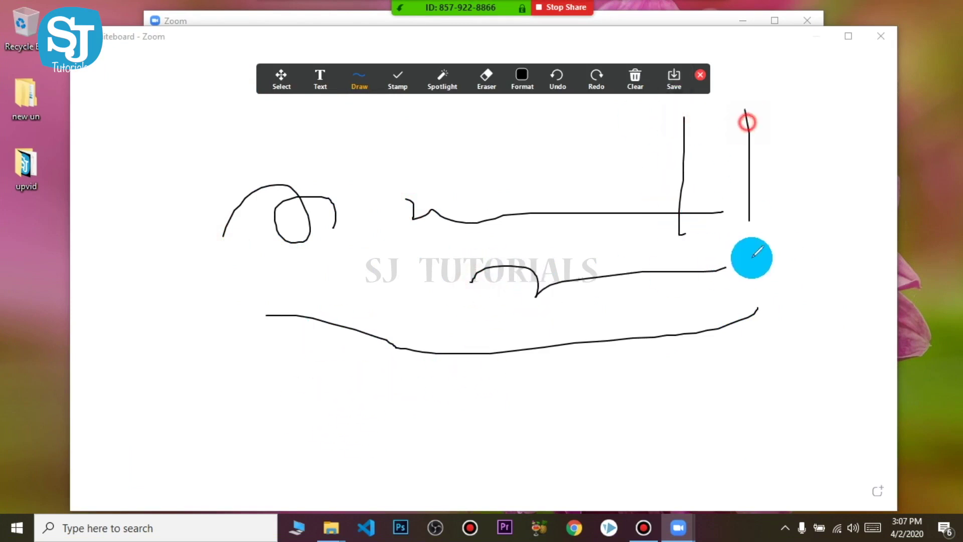
left_click_drag(605, 174, 840, 150)
mouse_move(630, 198)
left_mouse_down()
mouse_move(860, 174)
mouse_move(867, 184)
left_mouse_up()
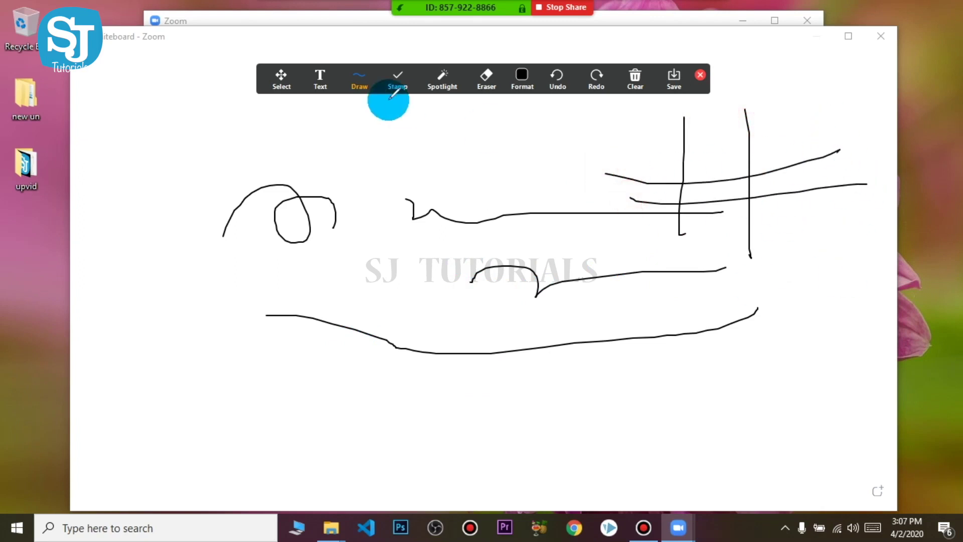
Step: Erase all freehand strokes from the whiteboard with the Eraser
left_click(487, 76)
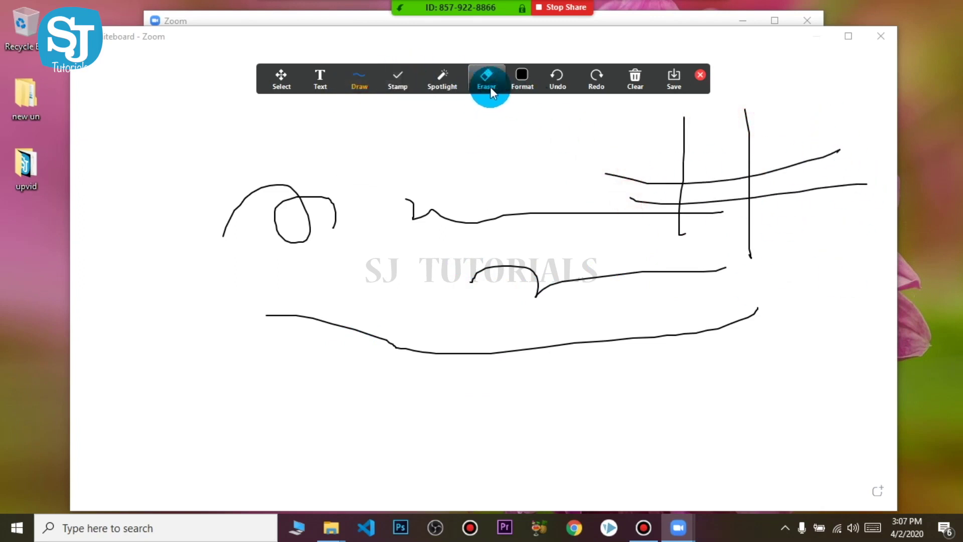
mouse_move(726, 189)
left_mouse_down()
mouse_move(529, 245)
mouse_move(654, 330)
mouse_move(444, 314)
mouse_move(234, 202)
left_mouse_up()
Step: Add the text "haiiiii" to the upper part of the whiteboard with the Text tool
left_click(310, 81)
left_click(320, 188)
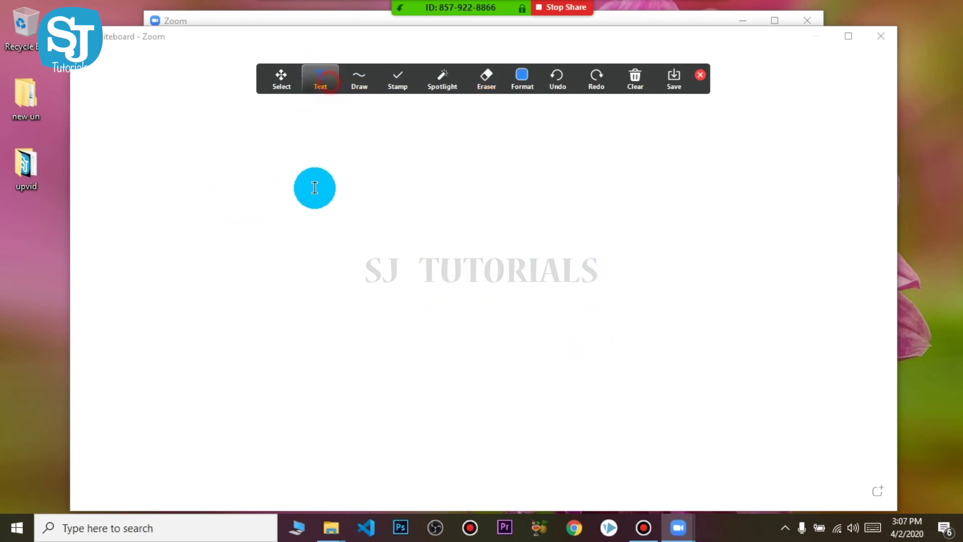
type("haiiiii")
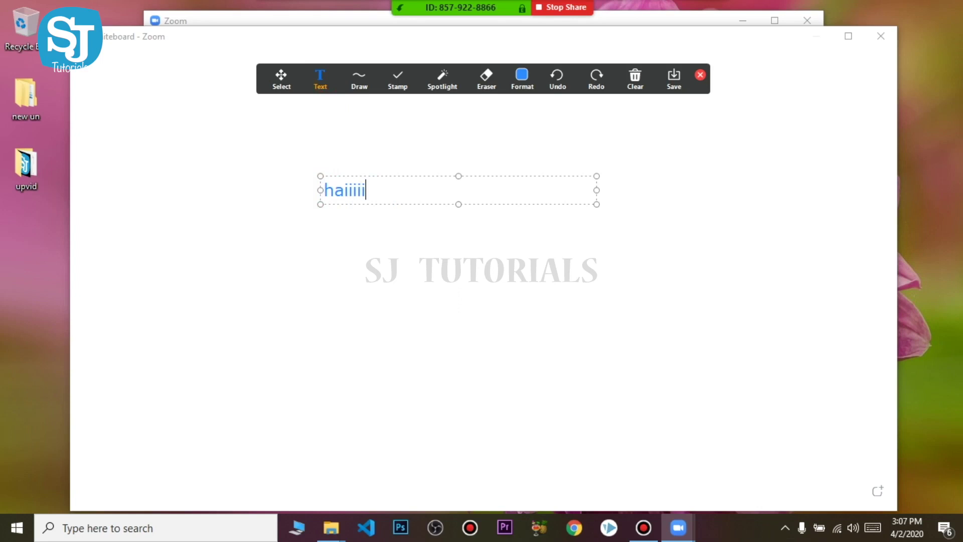
Step: Look at the available stamps and drawing tools, and leave the text box
left_click(397, 78)
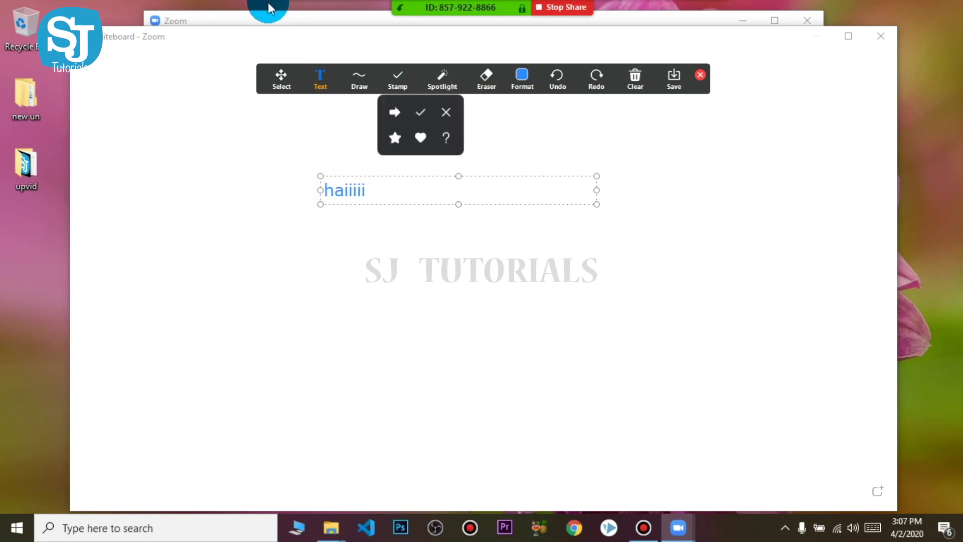
left_click(358, 80)
left_click(329, 368)
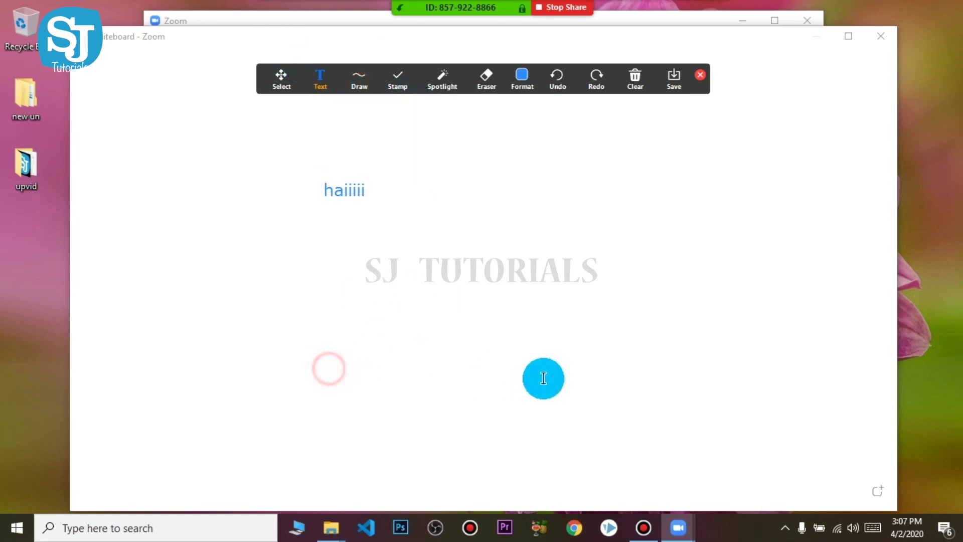
Step: Set the annotation color to red and try to apply it to the "haiiiii" text
left_click(522, 77)
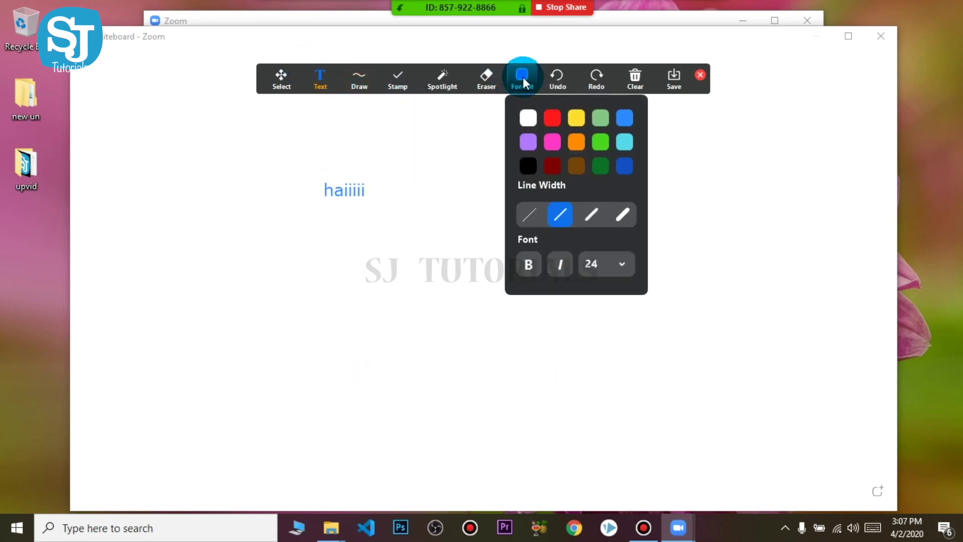
left_click(552, 118)
left_click(362, 186)
left_click(327, 189)
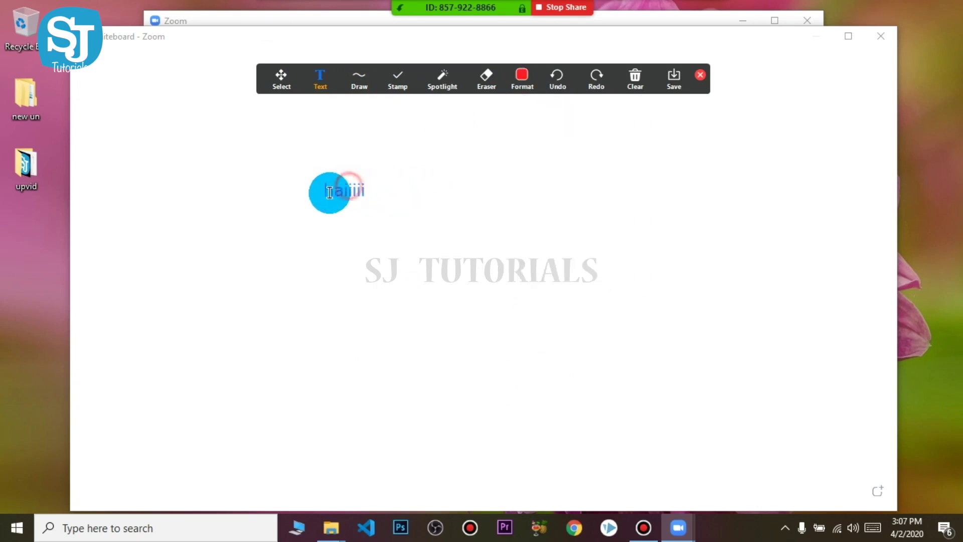
key("ctrl+z")
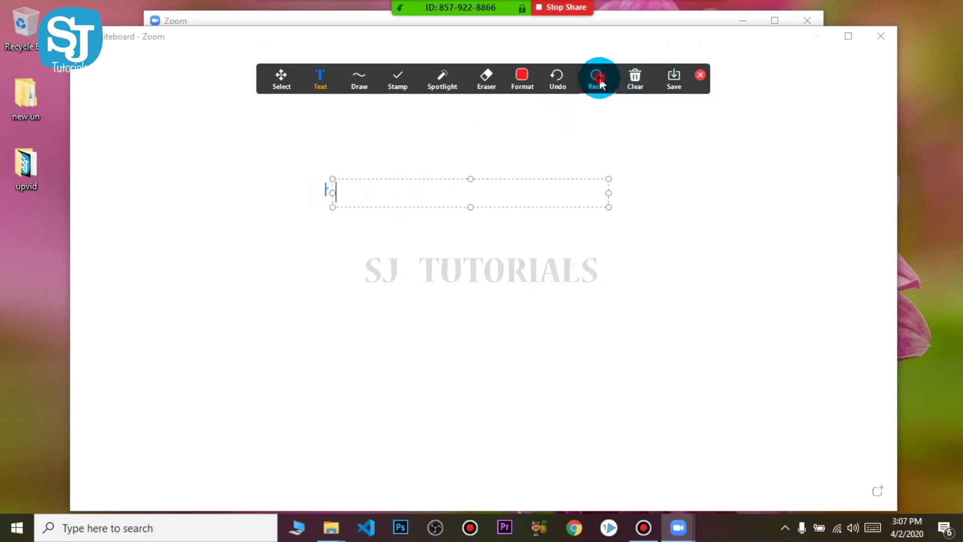
left_click(525, 75)
left_click(563, 116)
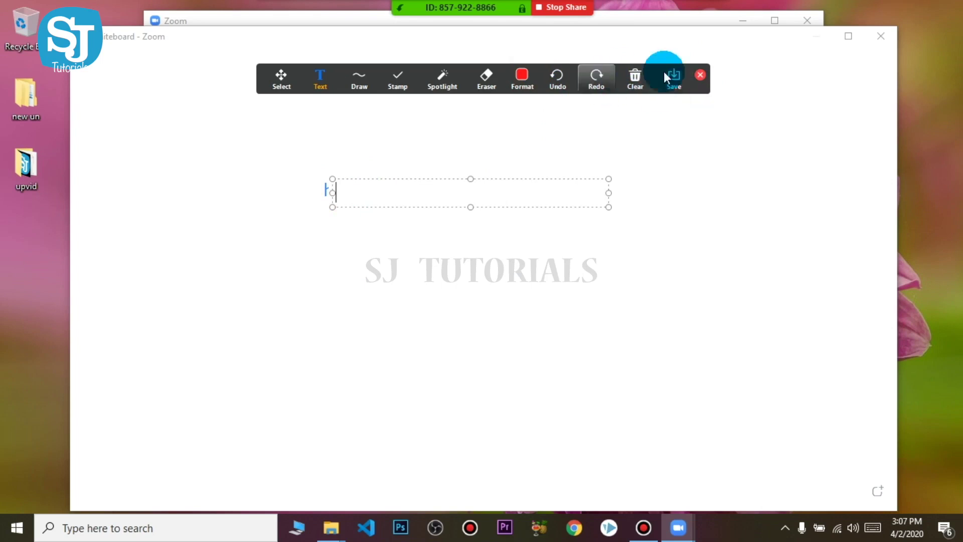
Step: Close the annotation toolbar and the shared whiteboard to return to the meeting
left_click(635, 76)
left_click(271, 354)
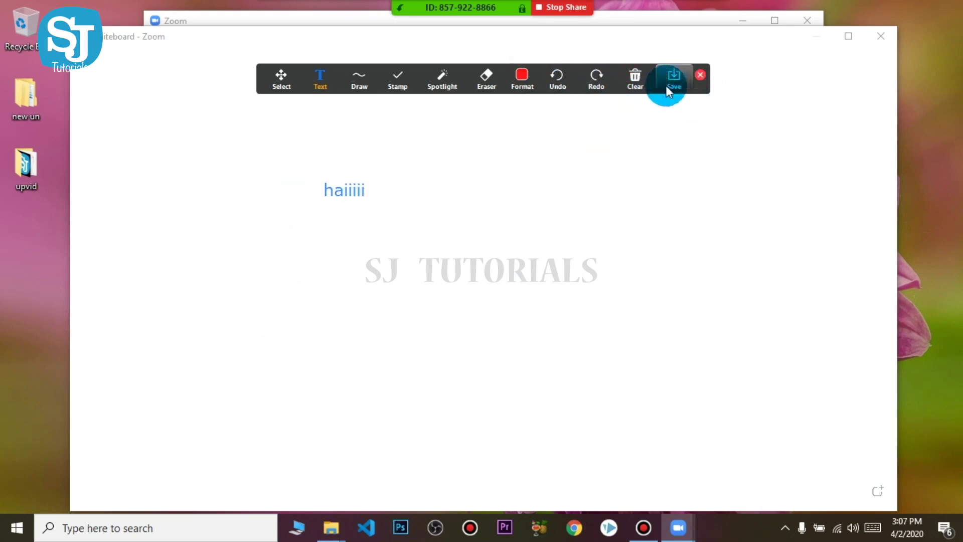
left_click(700, 76)
left_click(880, 36)
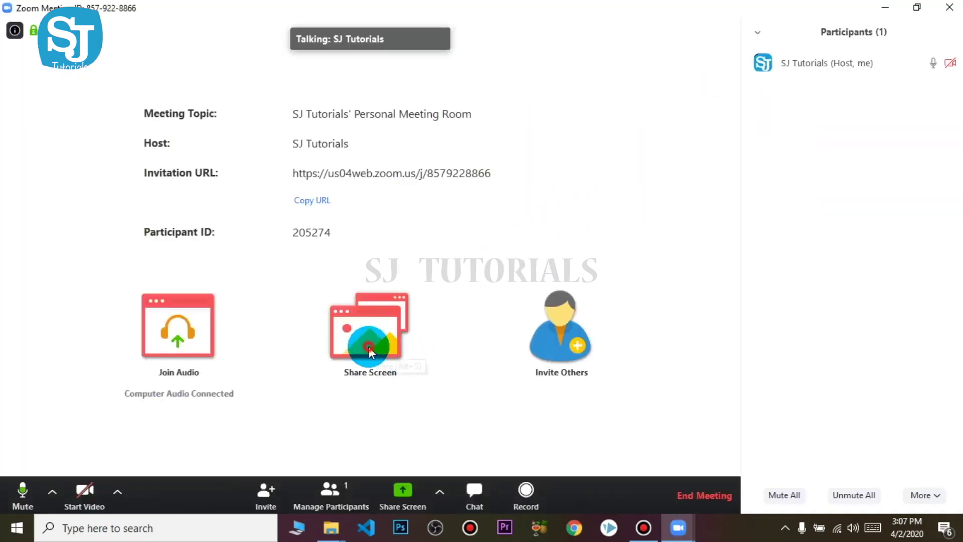
Step: Examine the Basic, Advanced and Files sources offered for screen sharing, and close the selection without sharing
left_click(368, 346)
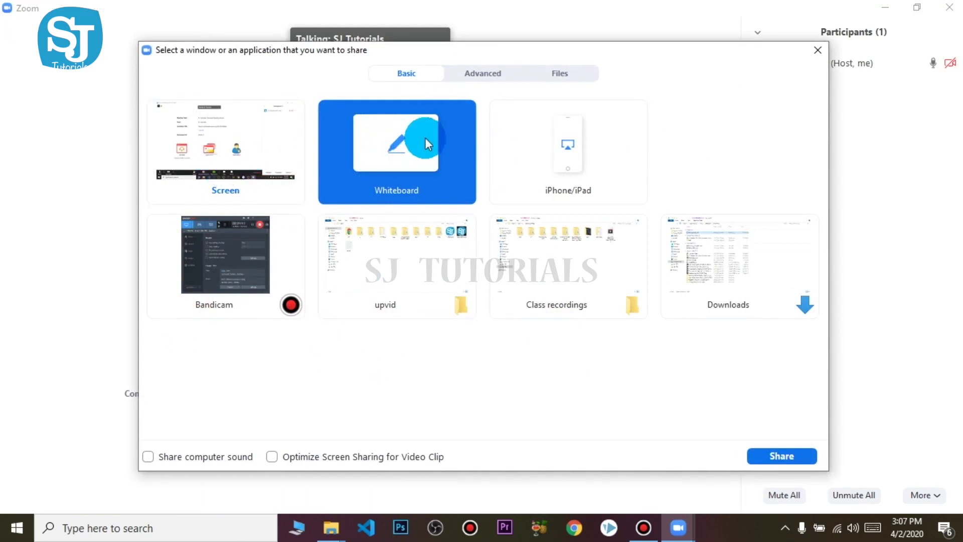
left_click(566, 149)
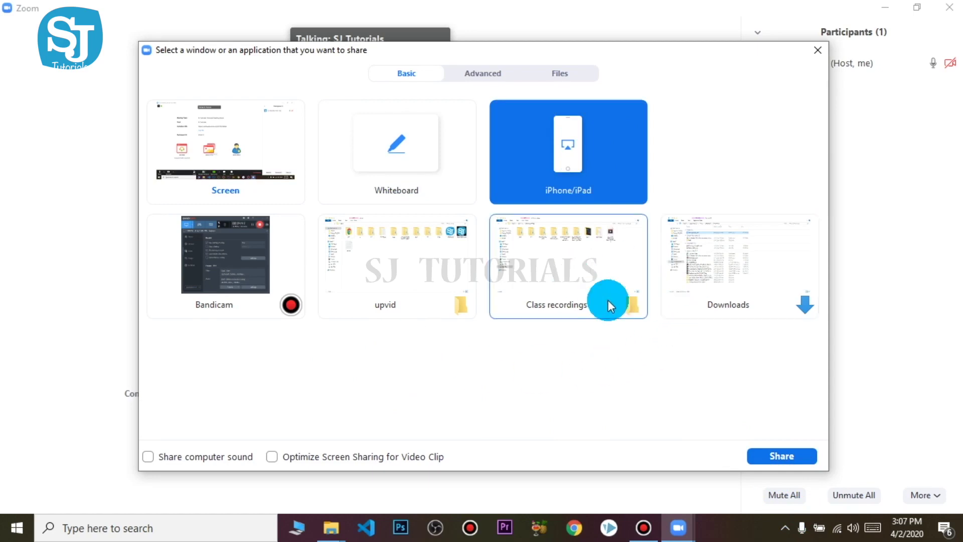
left_click(480, 73)
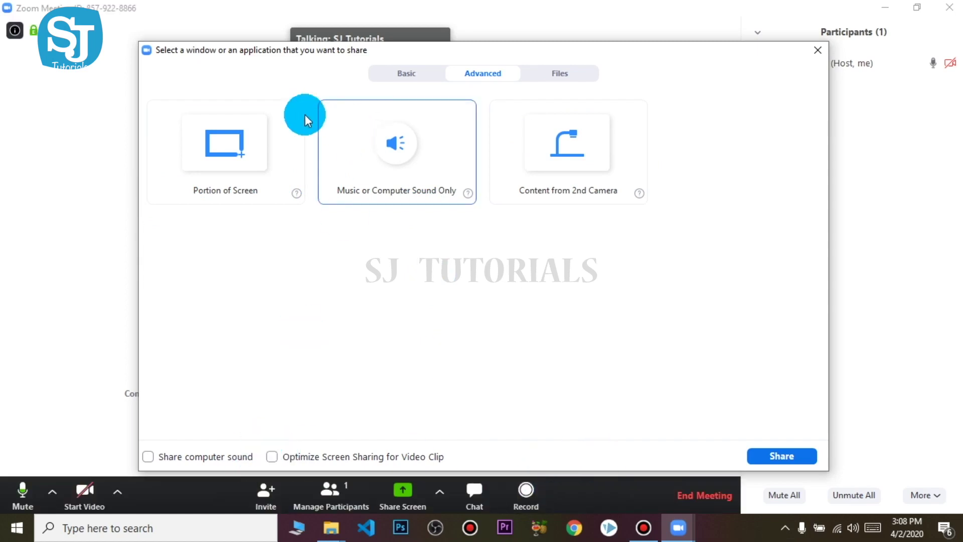
left_click(404, 75)
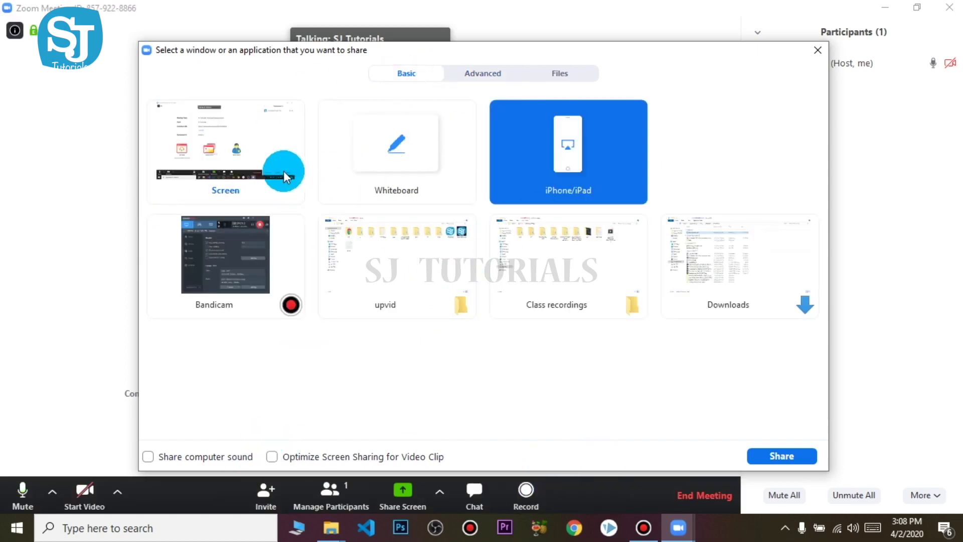
left_click(239, 166)
left_click(381, 169)
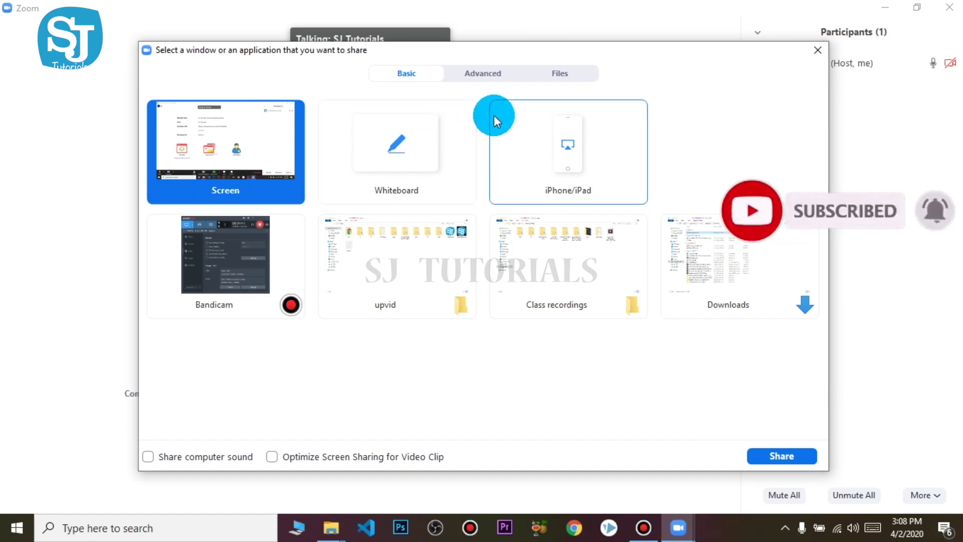
left_click(559, 73)
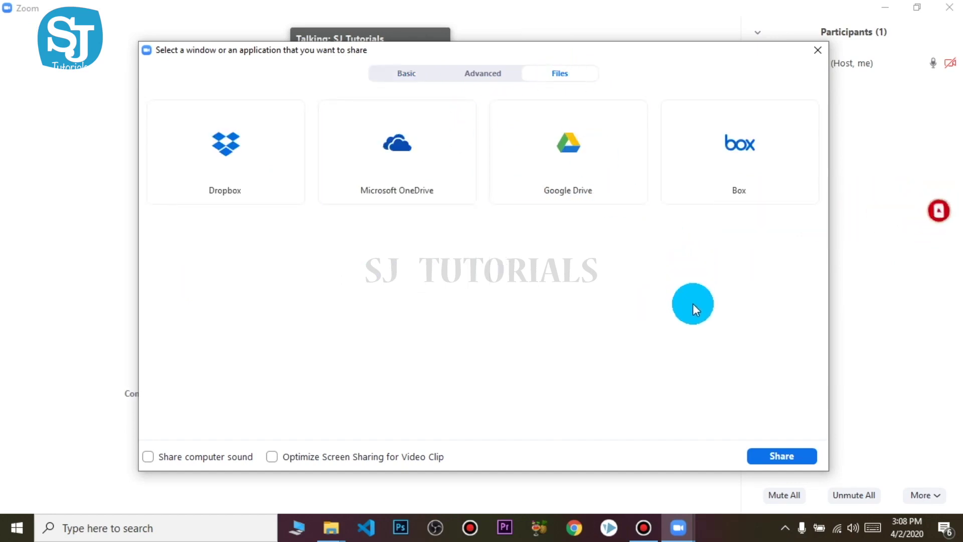
left_click(251, 195)
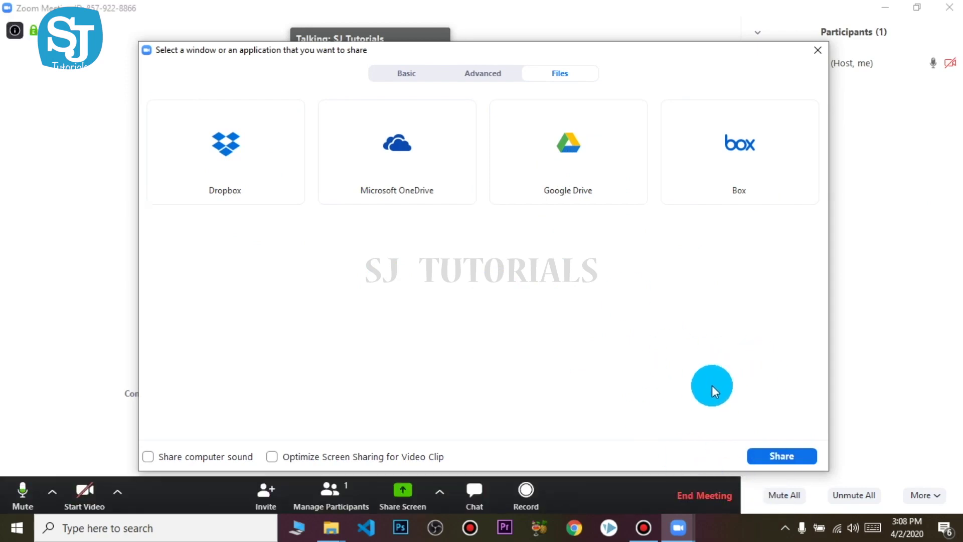
left_click(818, 50)
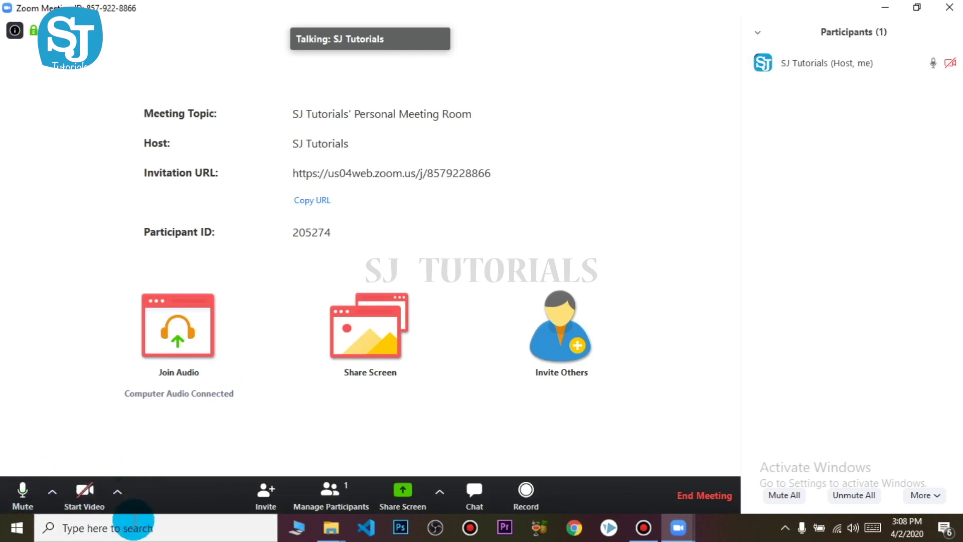
Step: Turn on the camera video in the meeting and briefly check the share sources
left_click(84, 489)
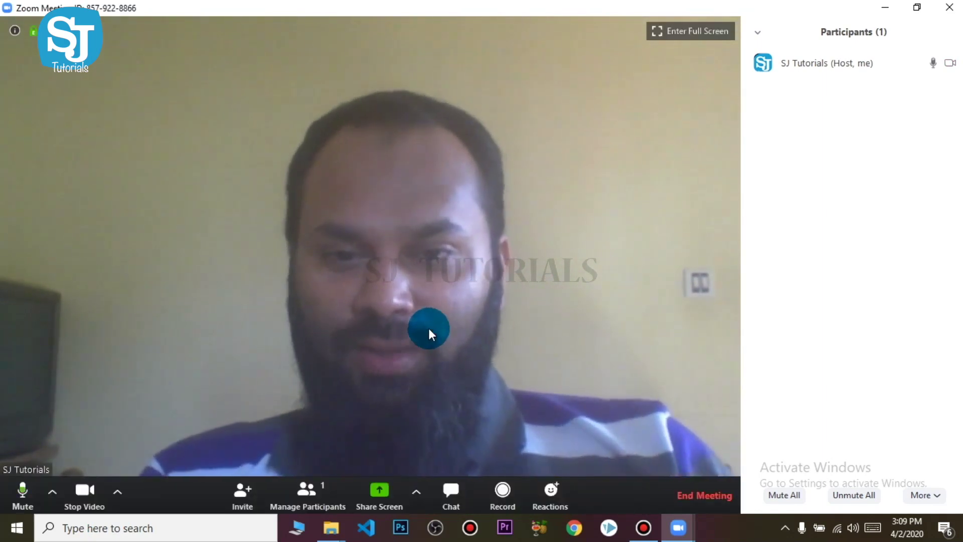
left_click(382, 487)
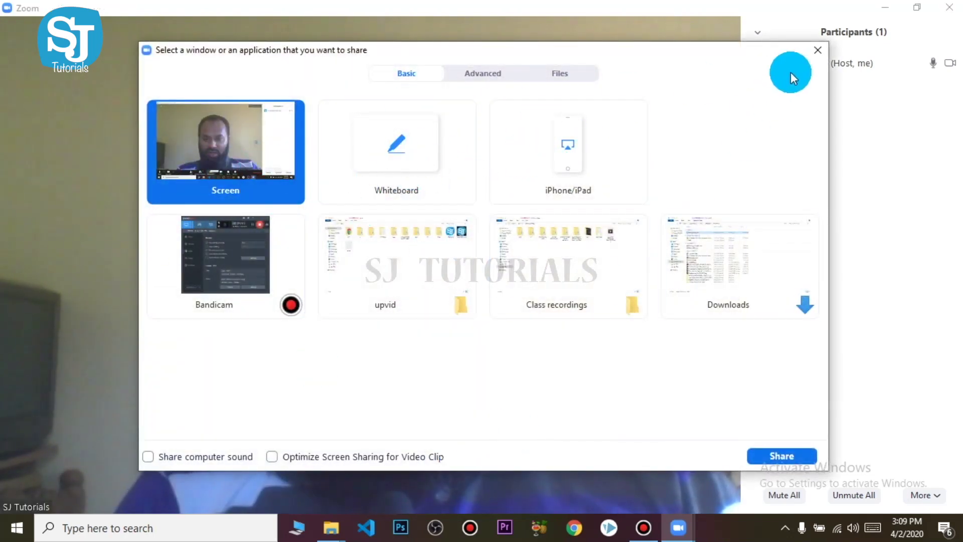
left_click(817, 50)
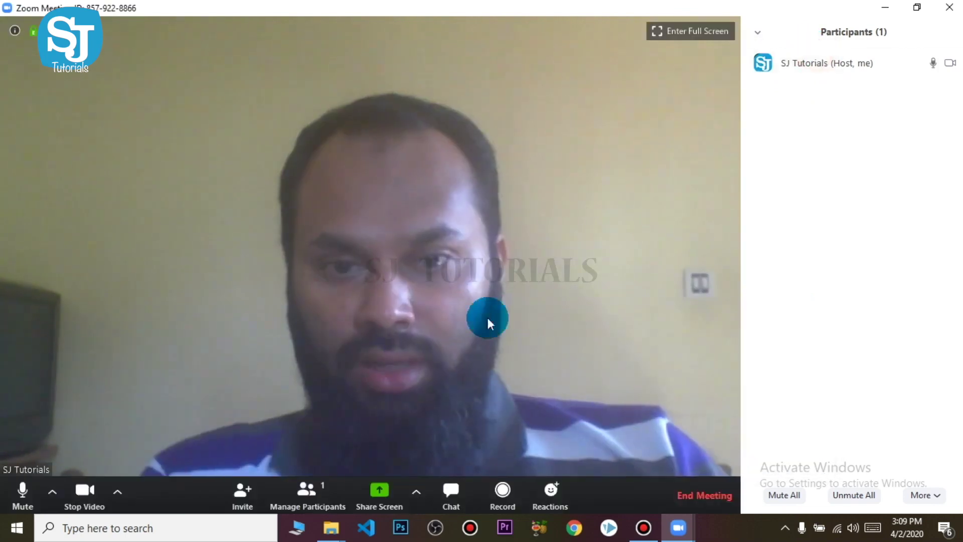
Step: Open the meeting's group chat and activate its message field
left_click(460, 490)
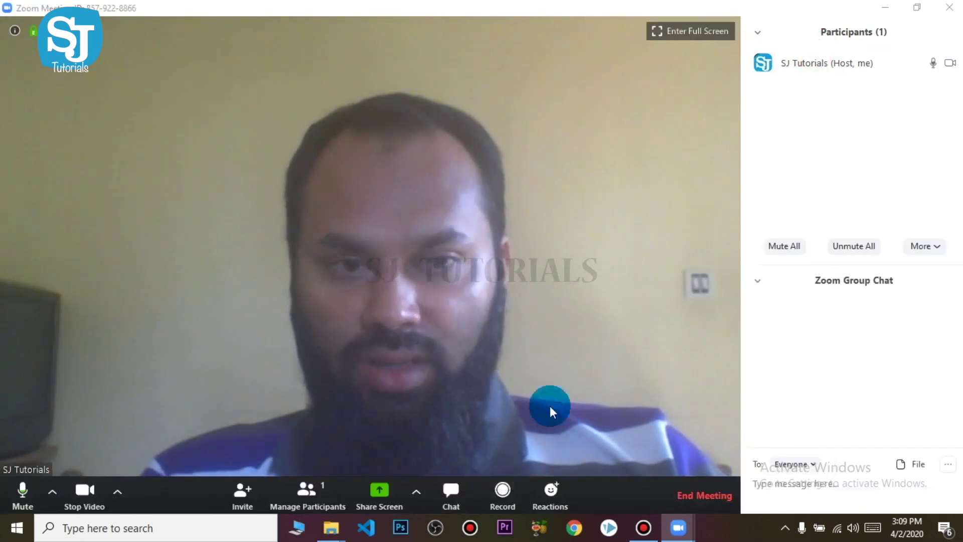
left_click(803, 493)
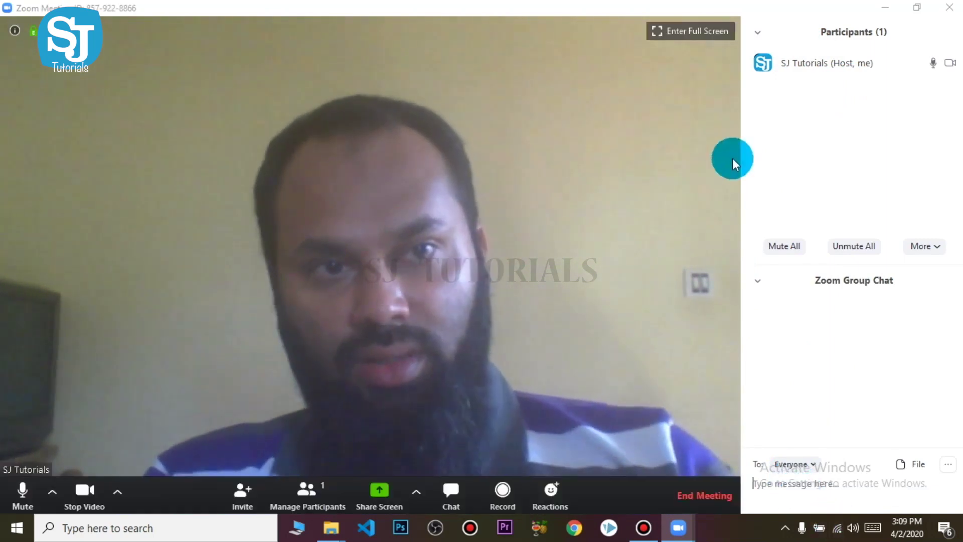
mouse_move(850, 62)
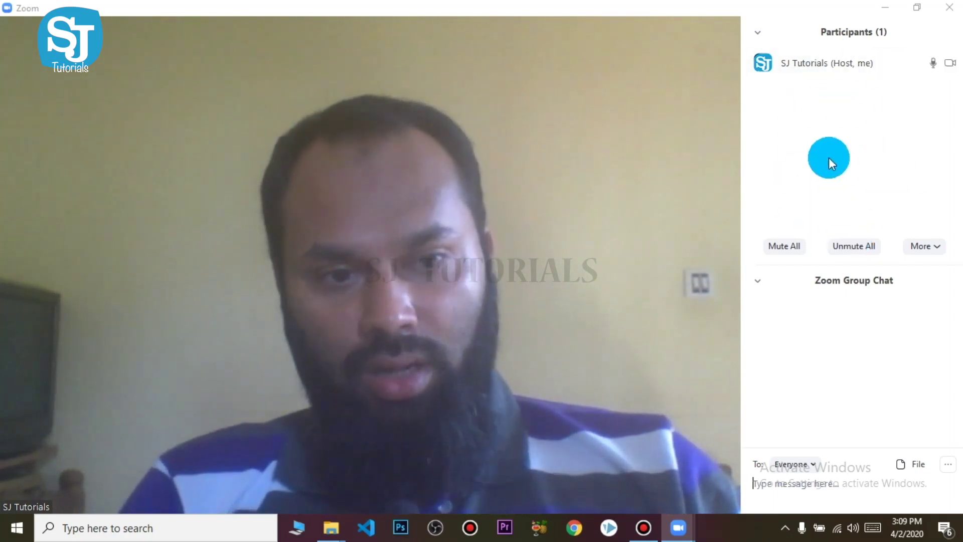
Step: Examine the sources for sending a file in the chat, including files on the computer, and leave without sending one
left_click(904, 463)
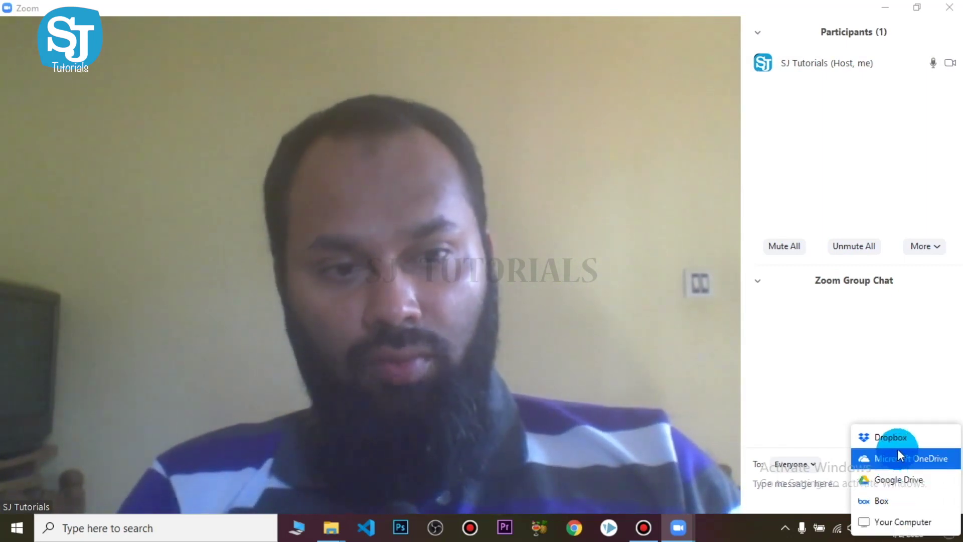
left_click(877, 333)
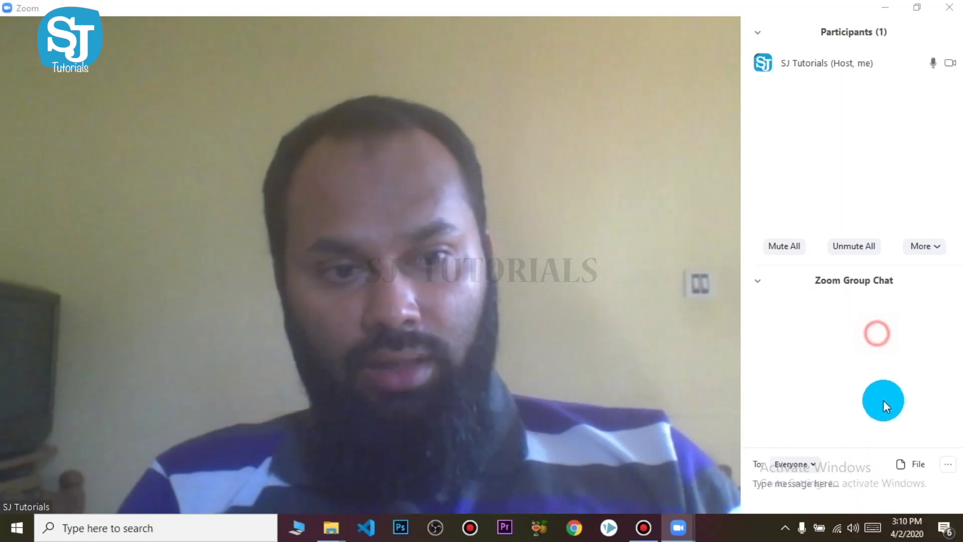
left_click(910, 464)
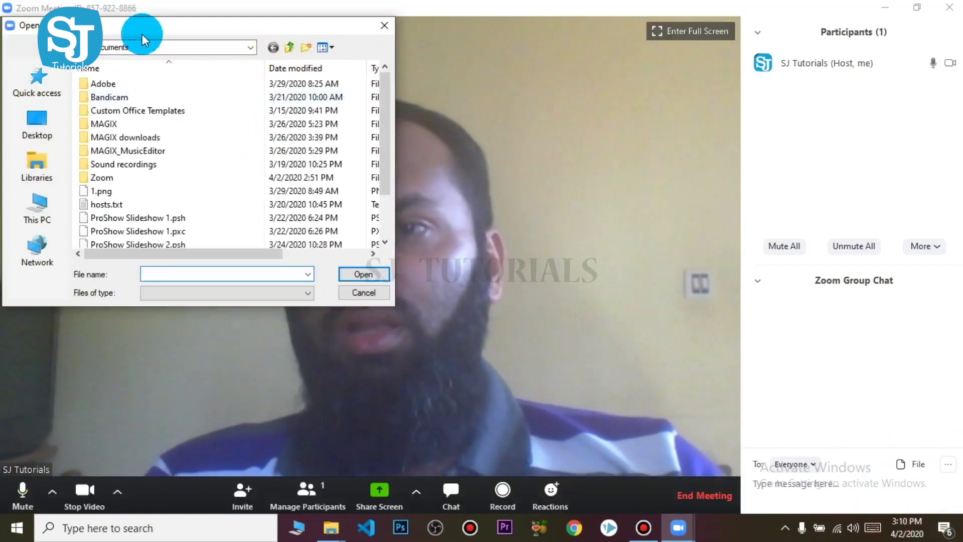
left_click_drag(142, 35, 464, 86)
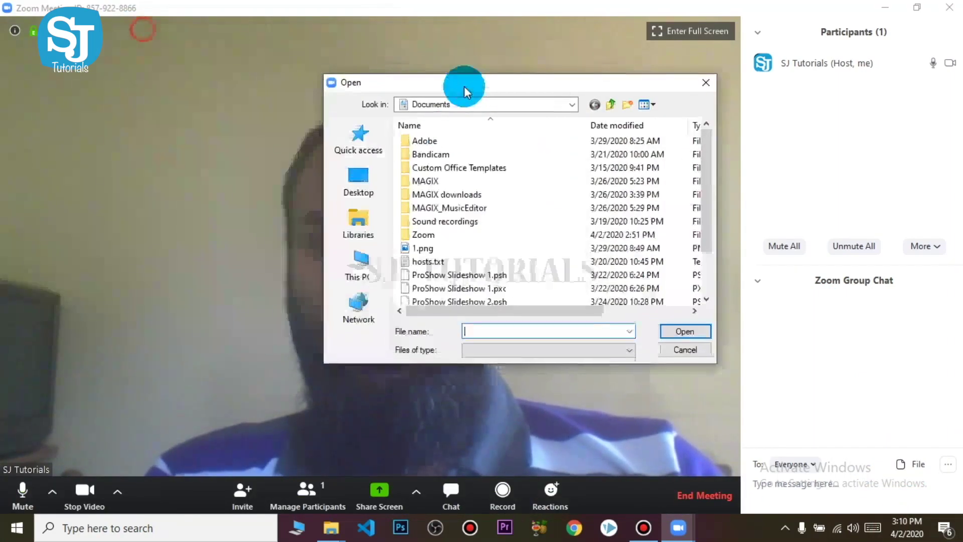
left_click(685, 349)
left_click(942, 11)
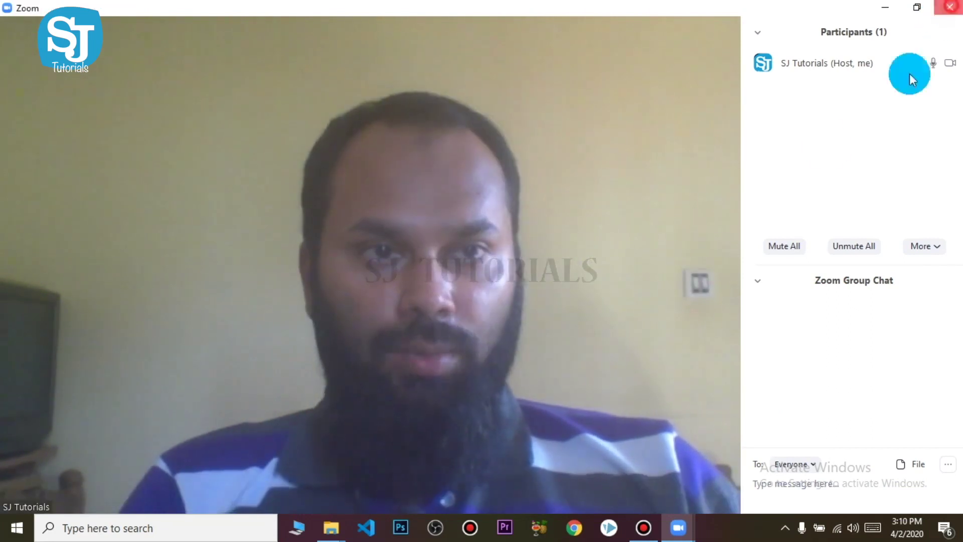
left_click(637, 309)
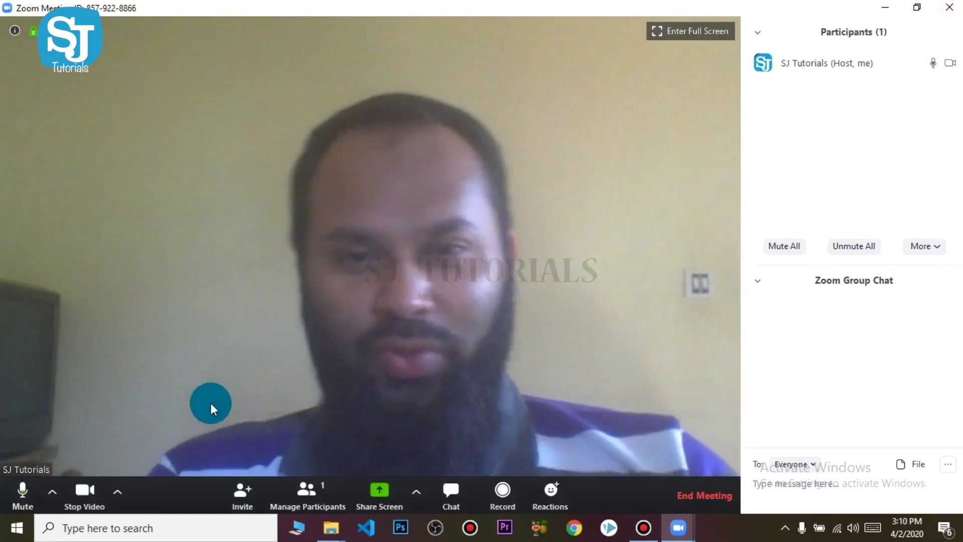
Step: Turn the camera video off and on again, and start recording the meeting
left_click(78, 510)
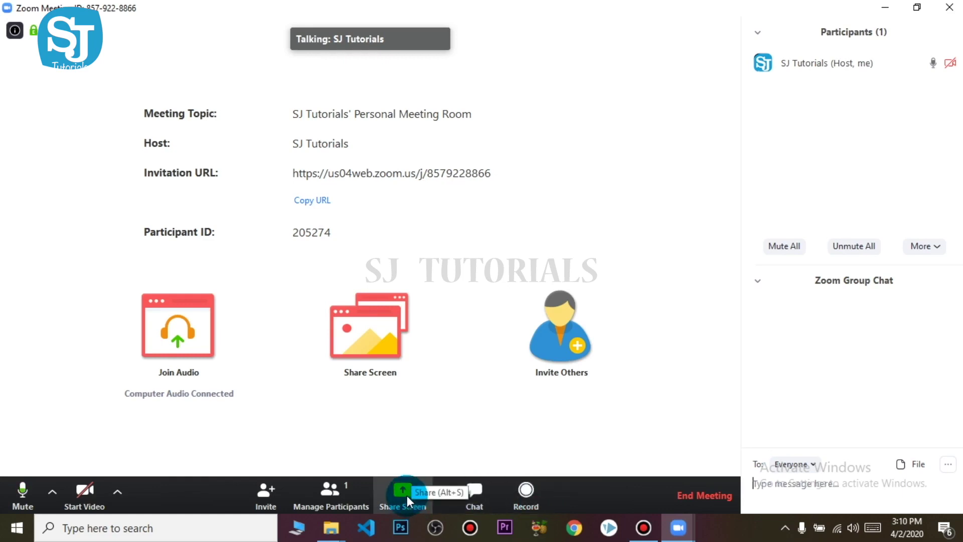
left_click(86, 496)
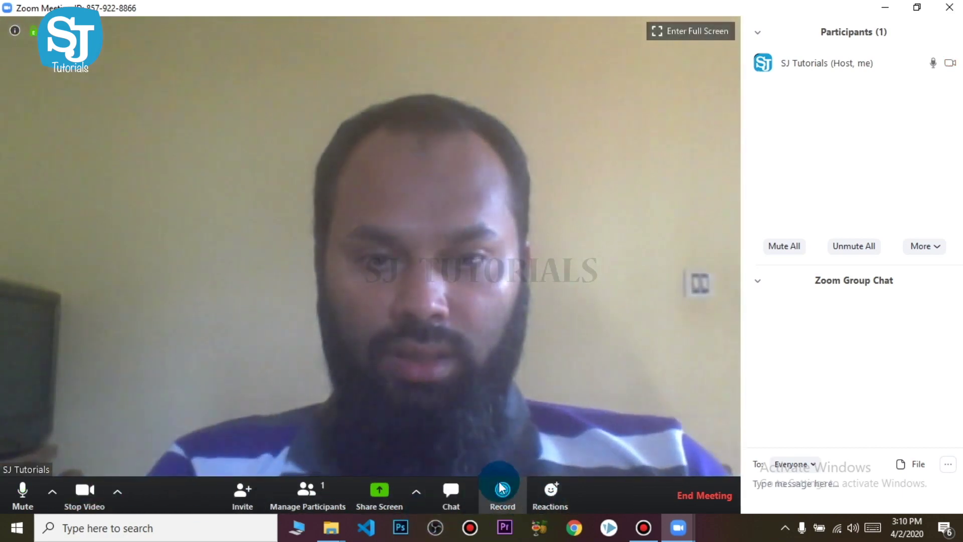
left_click(501, 485)
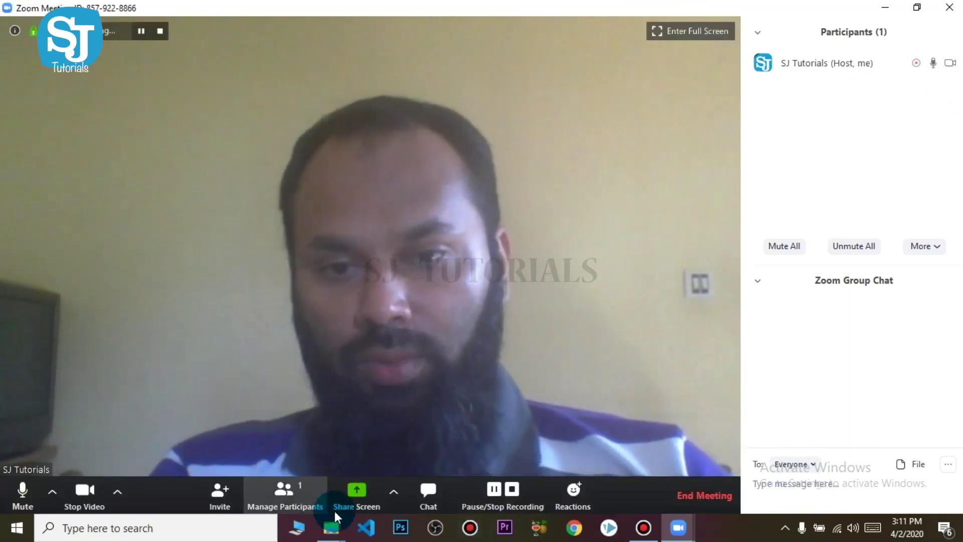
Step: Share the Whiteboard and draw a looping black freehand stroke below "haiiiii" and a short horizontal stroke beside it
left_click(357, 490)
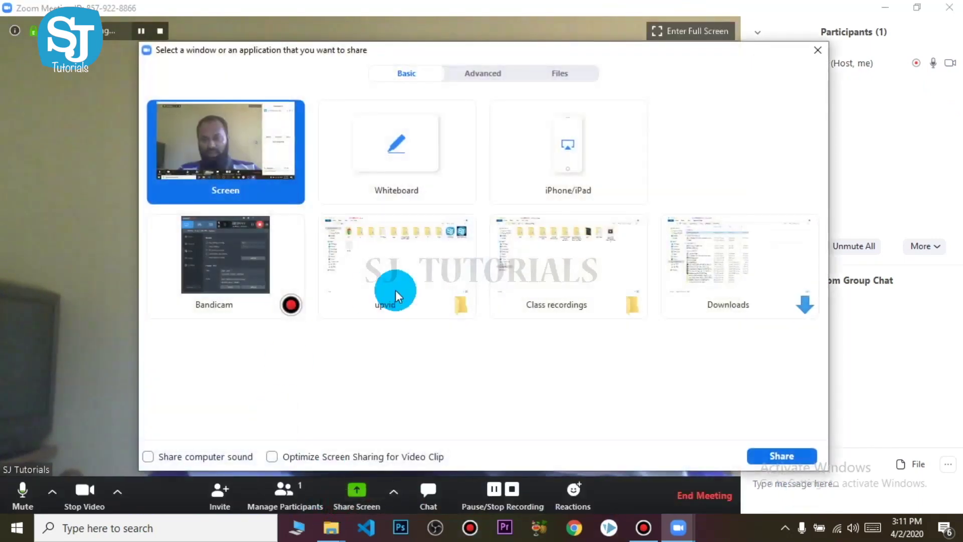
left_click(392, 138)
left_click(780, 455)
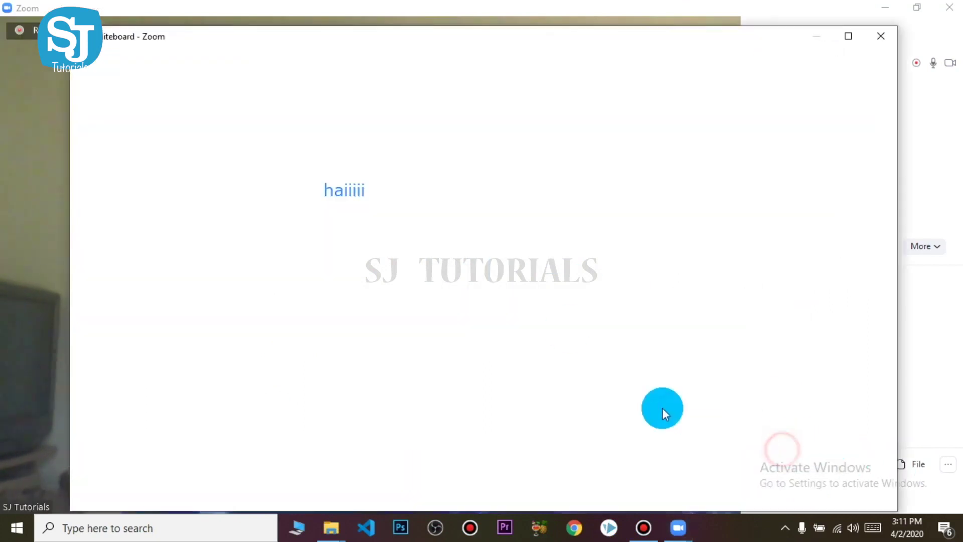
mouse_move(283, 225)
left_mouse_down()
mouse_move(380, 291)
mouse_move(464, 242)
left_mouse_up()
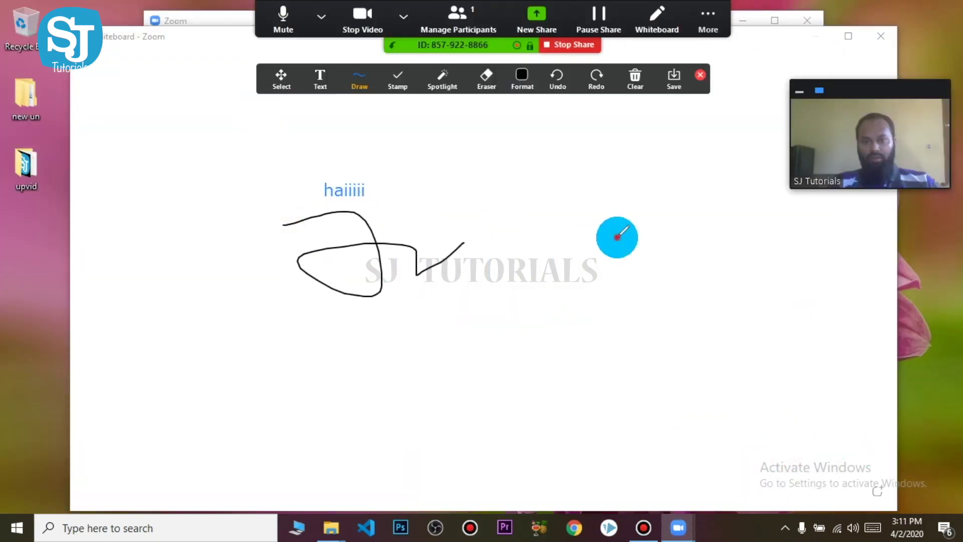
left_click_drag(604, 237, 638, 235)
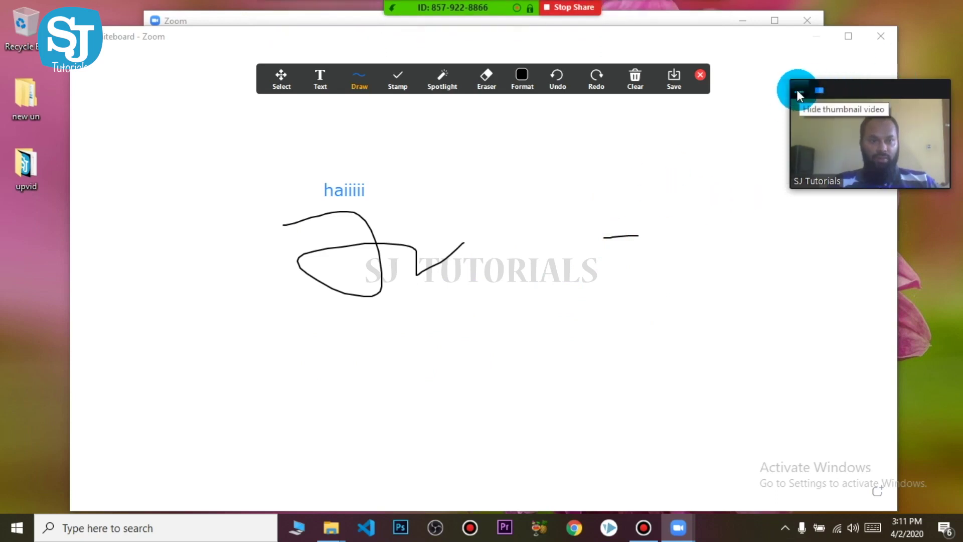
Step: Close the annotation tools and the shared Whiteboard, and stop the meeting recording
left_click(702, 75)
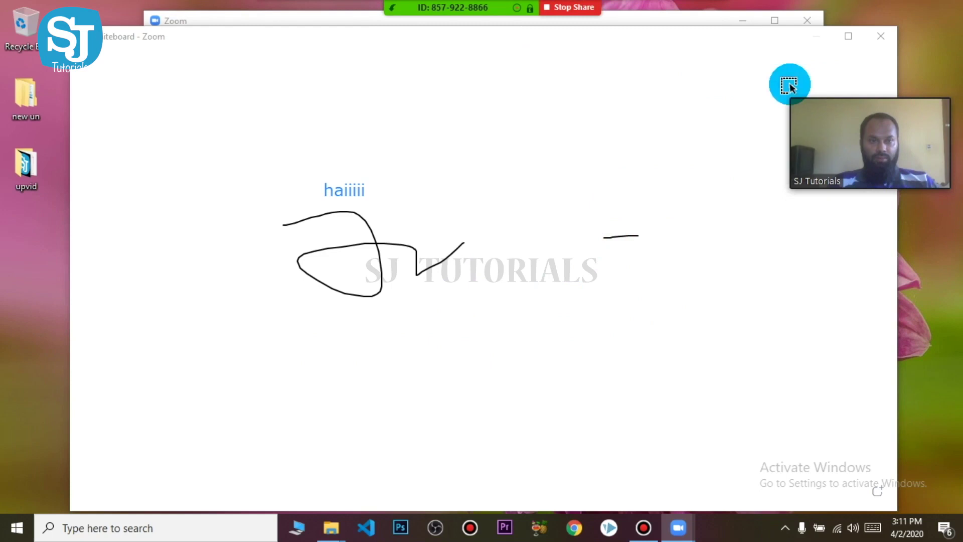
left_click(882, 35)
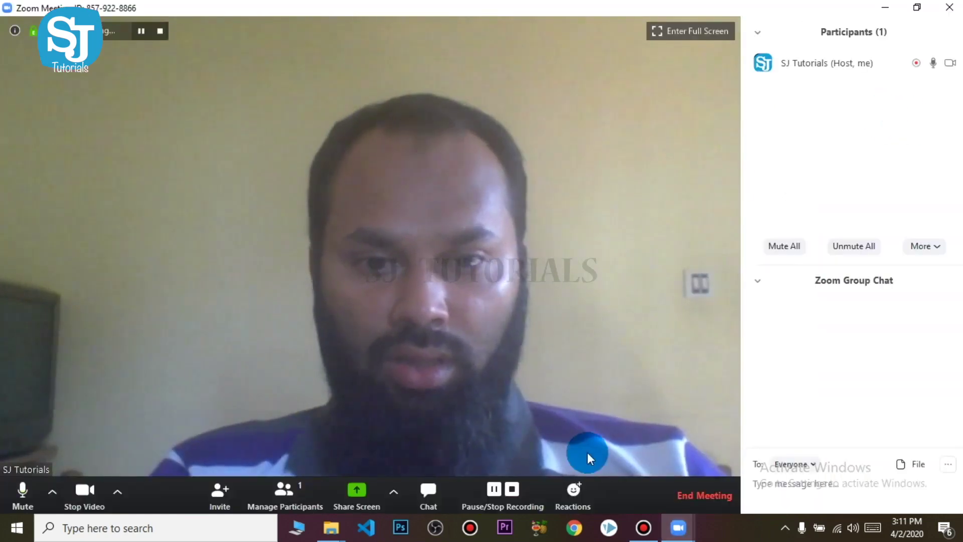
left_click(514, 490)
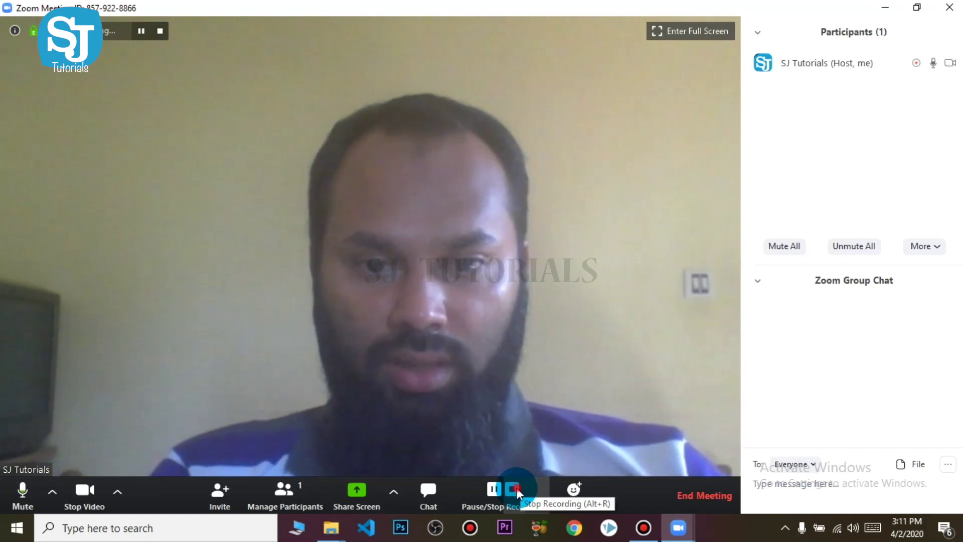
mouse_move(853, 70)
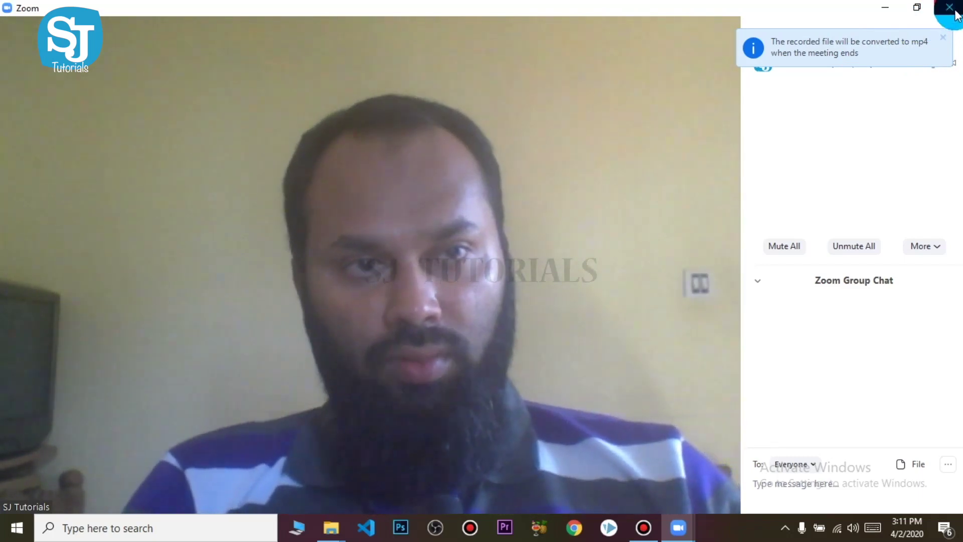
left_click(954, 12)
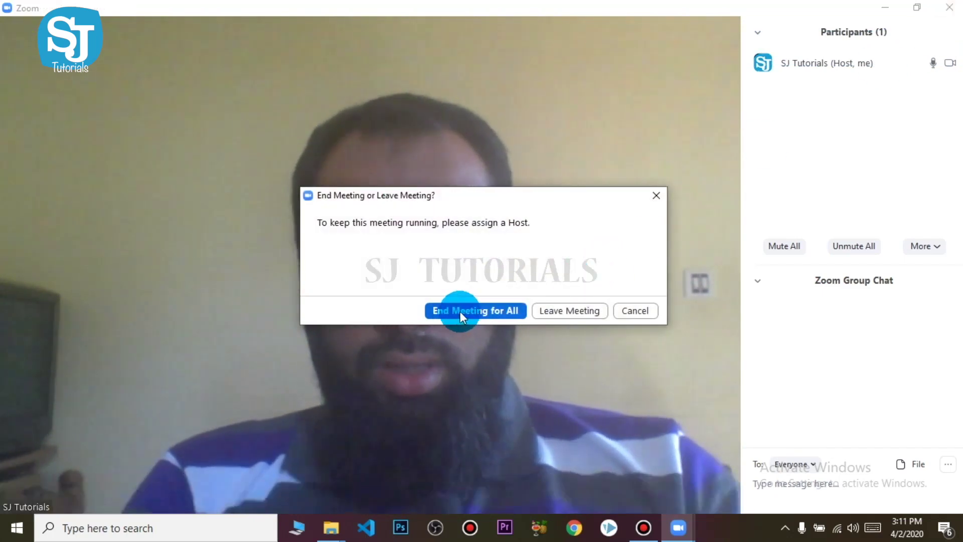
left_click(636, 311)
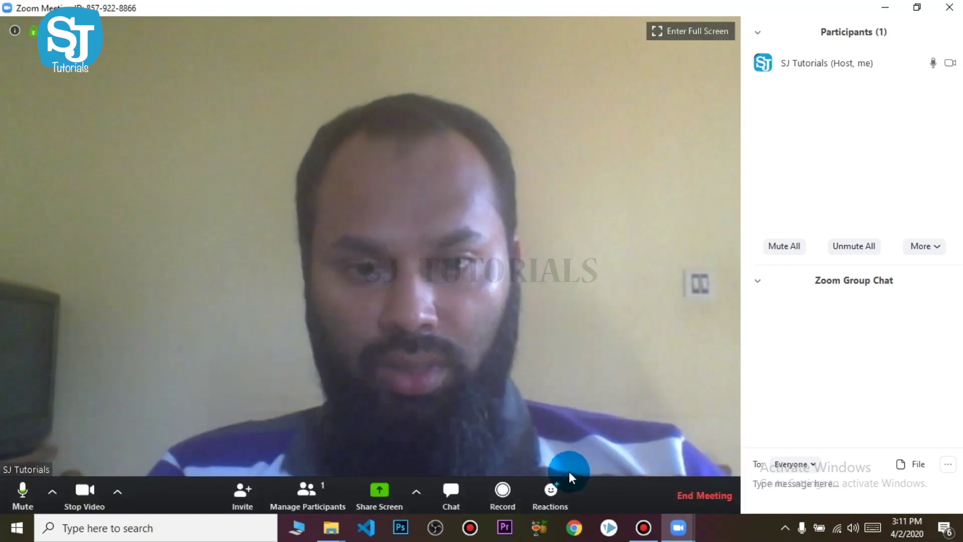
Step: Send a clapping-hands reaction in the meeting, and end the meeting for all
left_click(563, 500)
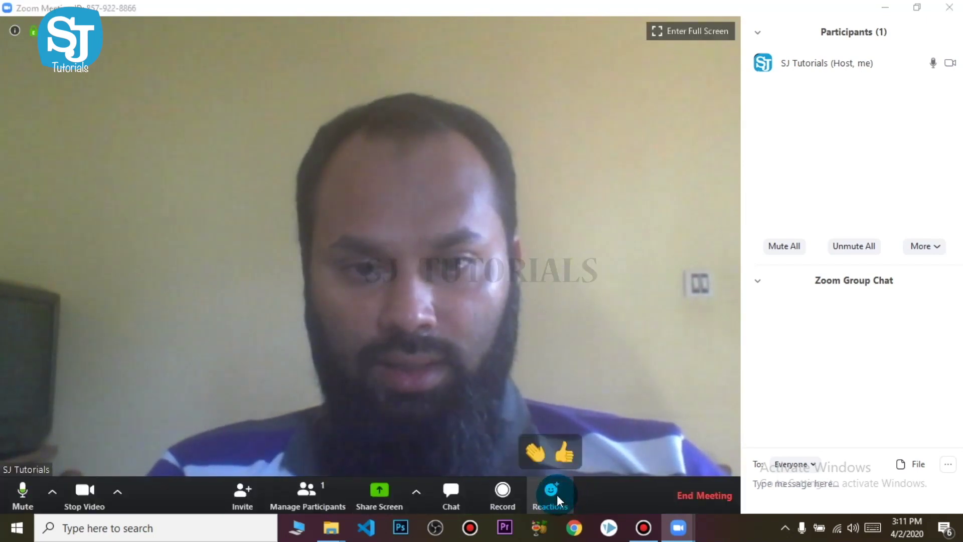
left_click(534, 455)
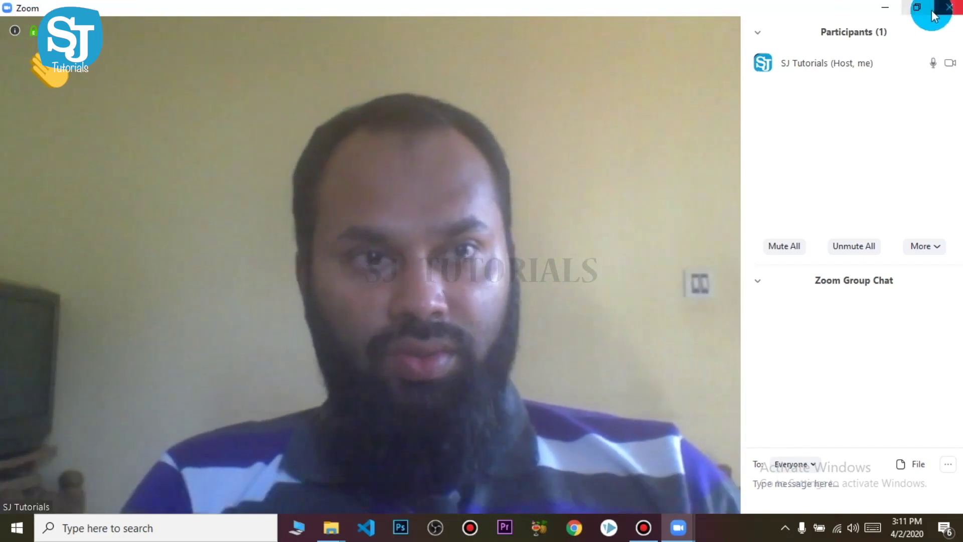
left_click(949, 8)
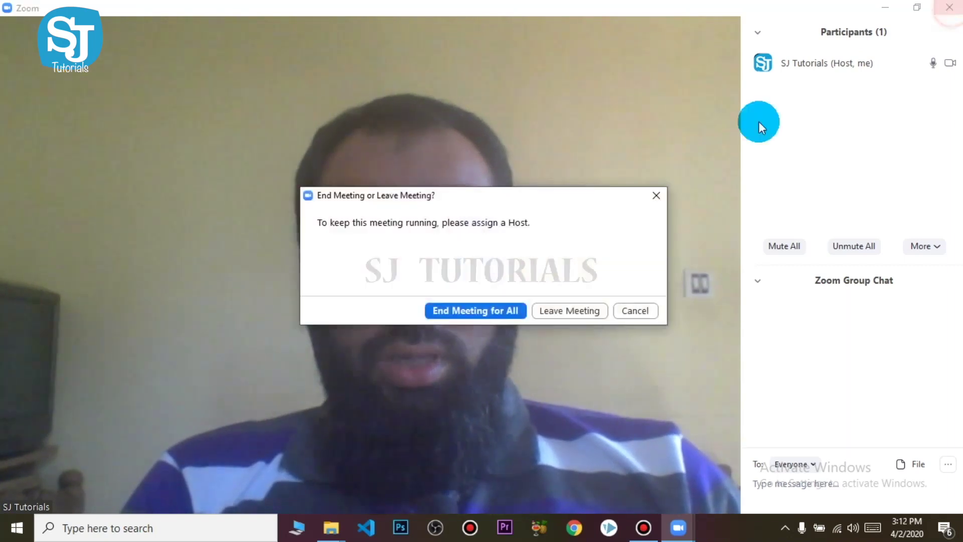
left_click(472, 311)
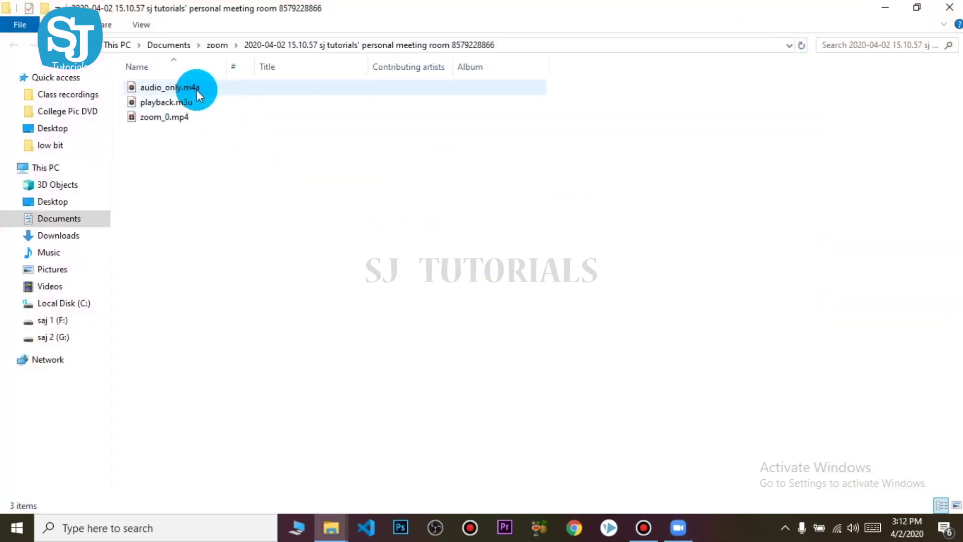
Step: Look over the recorded files audio_only.m4a, playback.m3u and zoom_0.mp4 in the meeting's recording folder
left_click(200, 88)
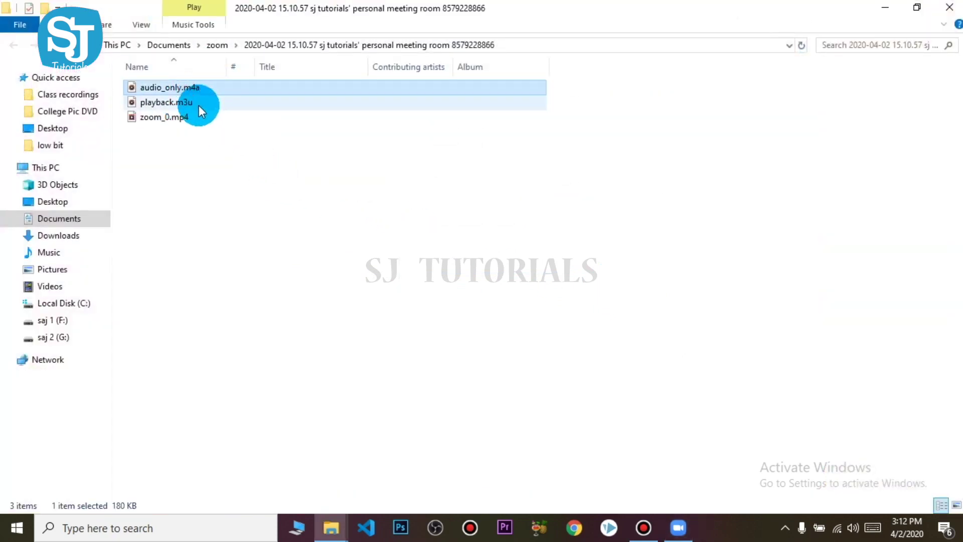
left_click(199, 105)
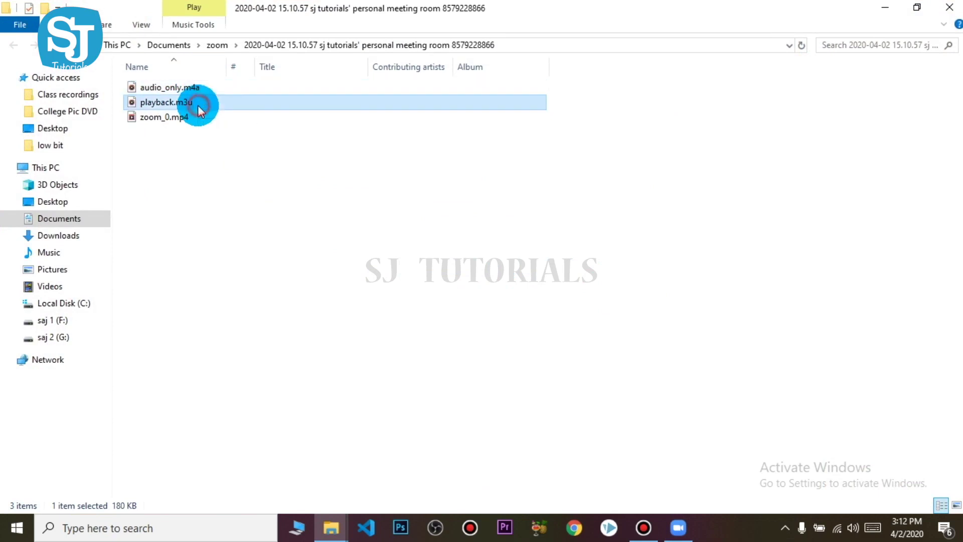
left_click(190, 119)
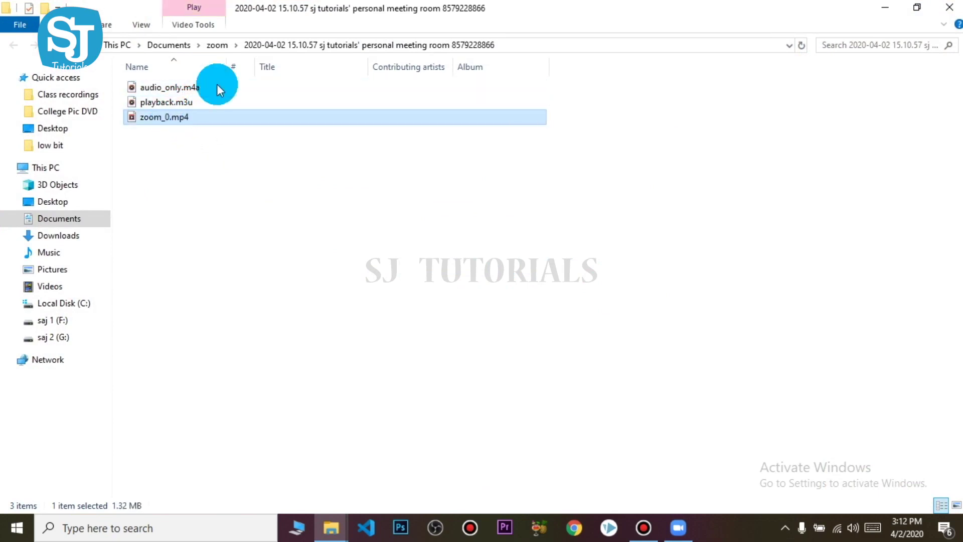
left_click(197, 86)
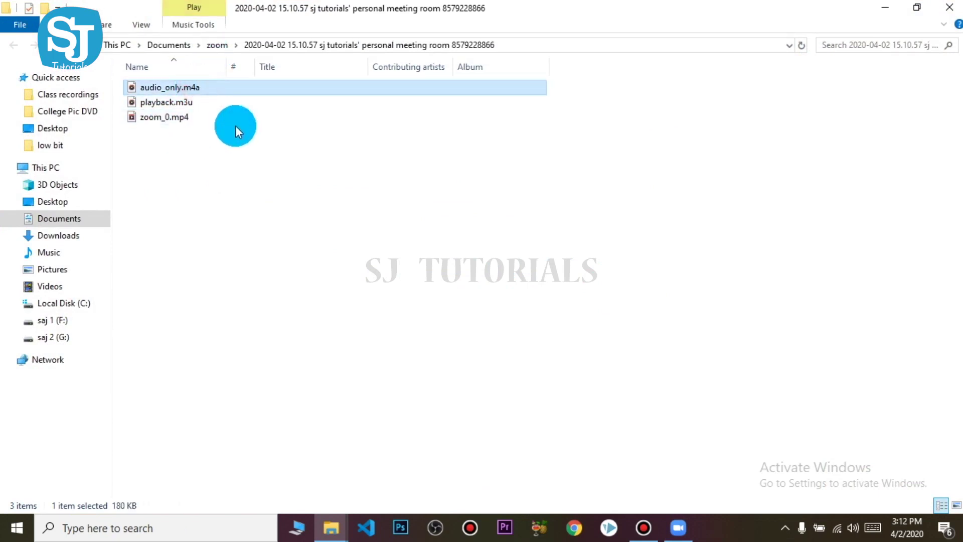
Step: Play zoom_0.mp4 from about its middle, view it full screen, and close the player and refresh the recording folder
double_click(199, 121)
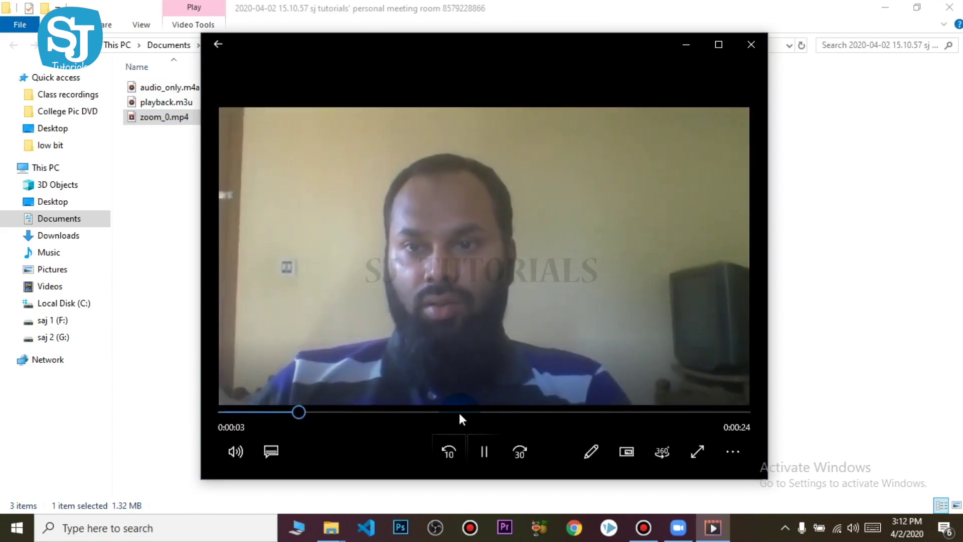
left_click(458, 411)
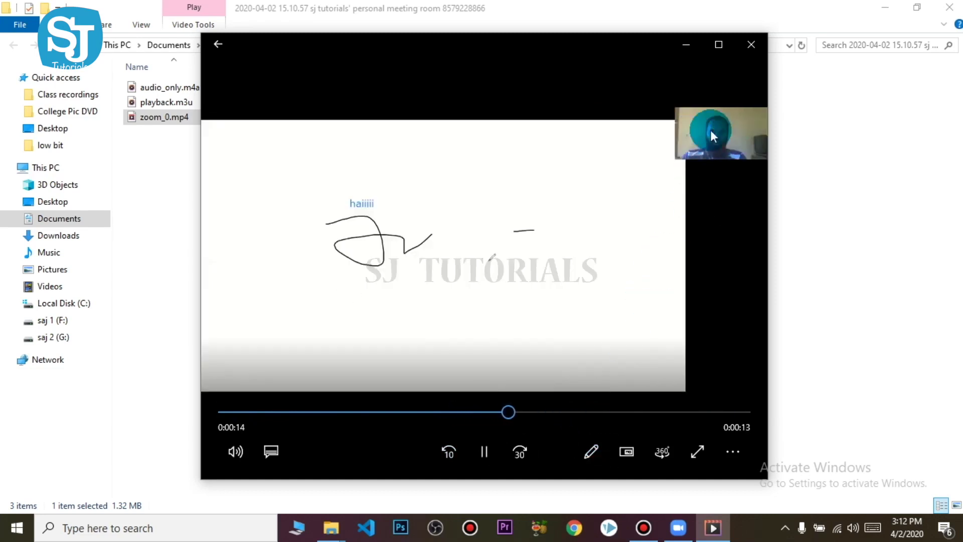
double_click(588, 54)
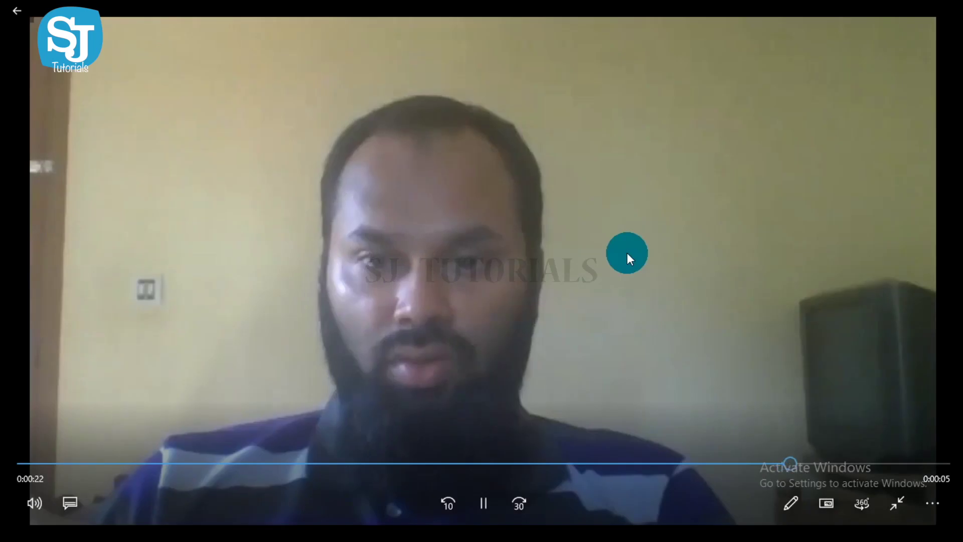
double_click(674, 178)
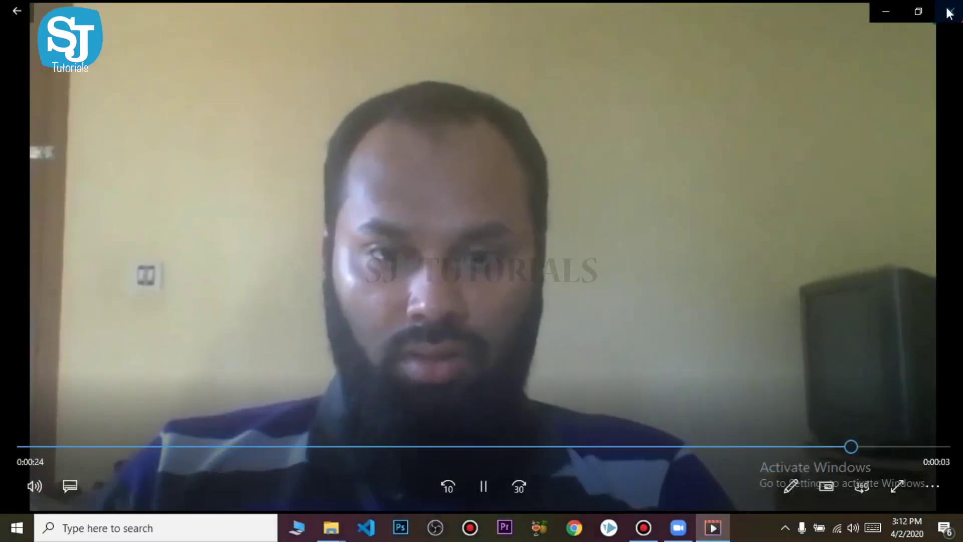
left_click(949, 7)
right_click(622, 192)
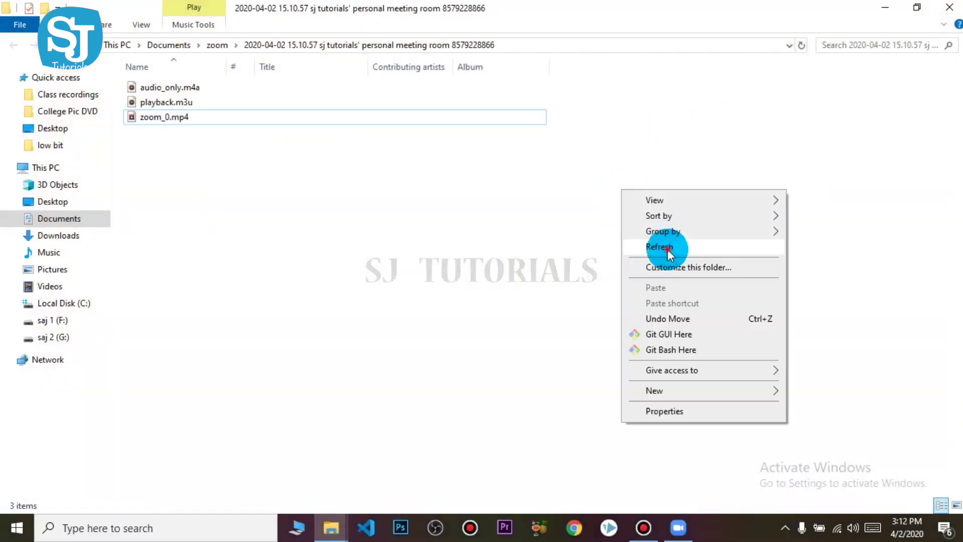
left_click(667, 248)
Step: Switch back to Zoom, select My Personal Meeting ID (PMI), and move its window clear of the phone view
left_click(680, 526)
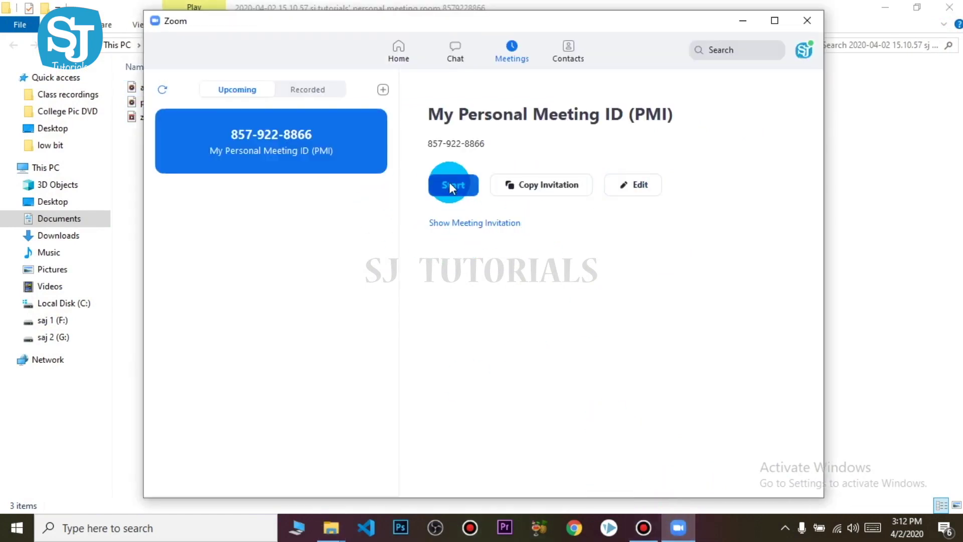
left_click(255, 121)
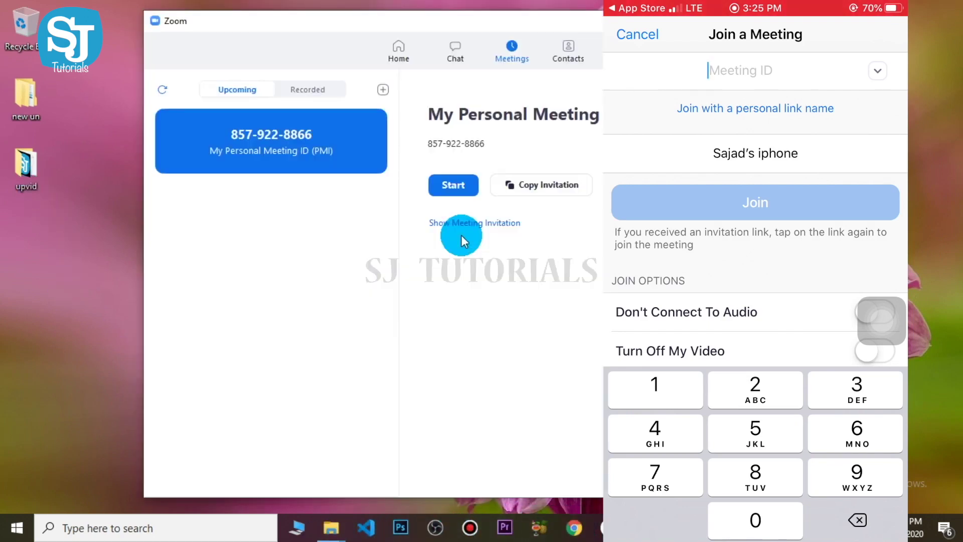
left_click_drag(561, 20, 418, 16)
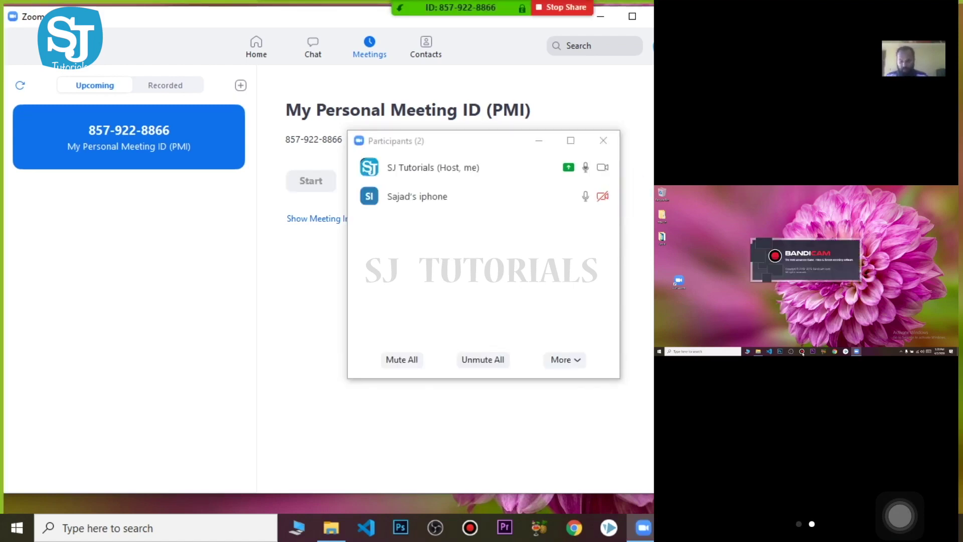
Step: Maximize and restore the Participants window, and move it off the personal meeting details
mouse_move(498, 210)
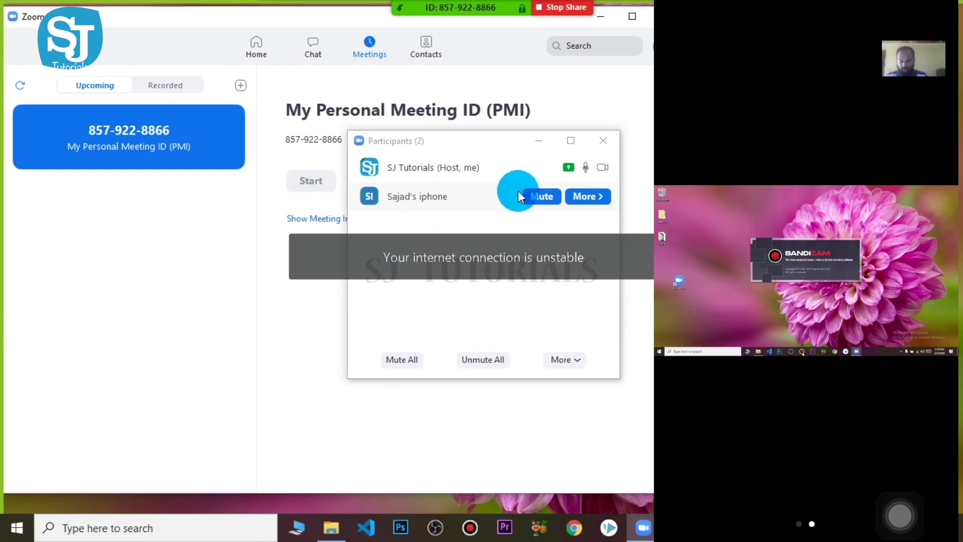
left_click(571, 141)
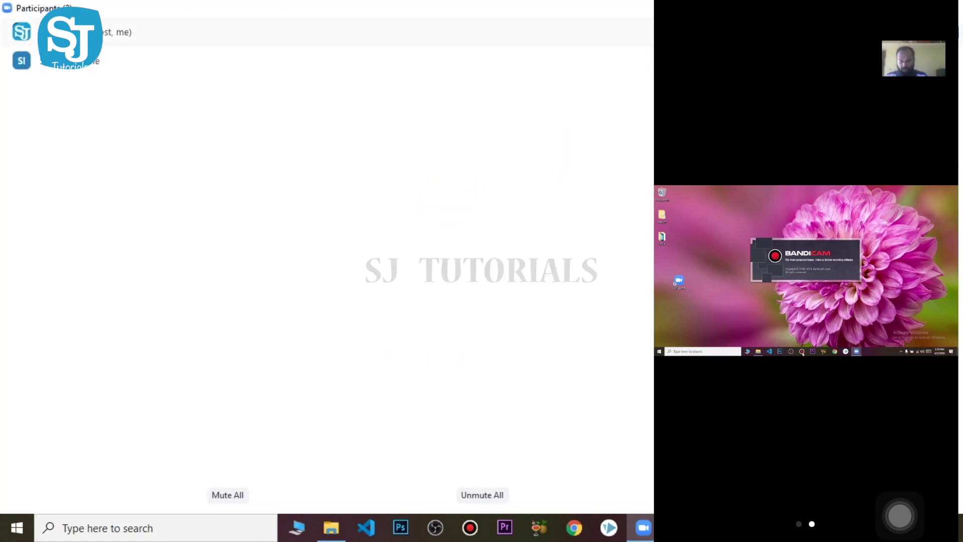
left_click(914, 7)
left_click_drag(466, 141, 814, 240)
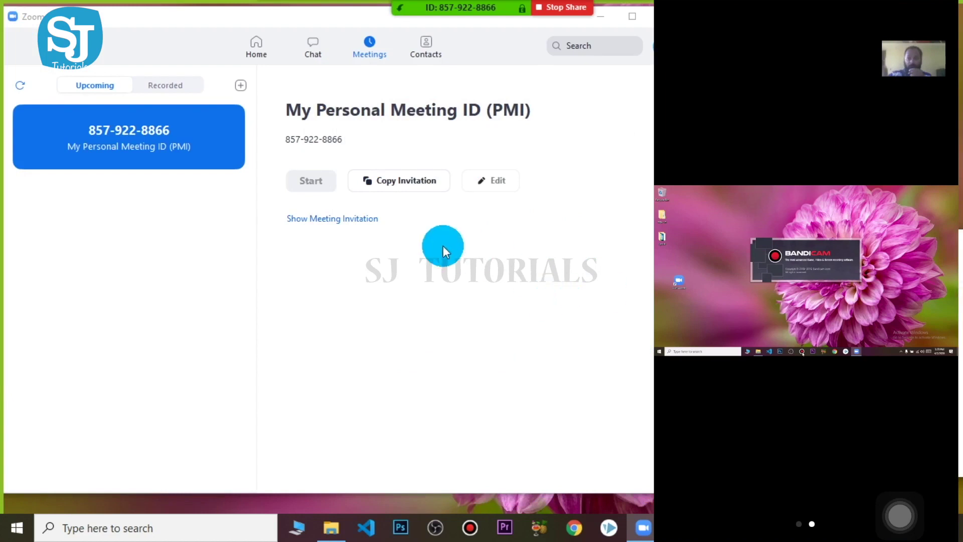
Step: Start a new share of the whole Screen in the meeting
mouse_move(460, 9)
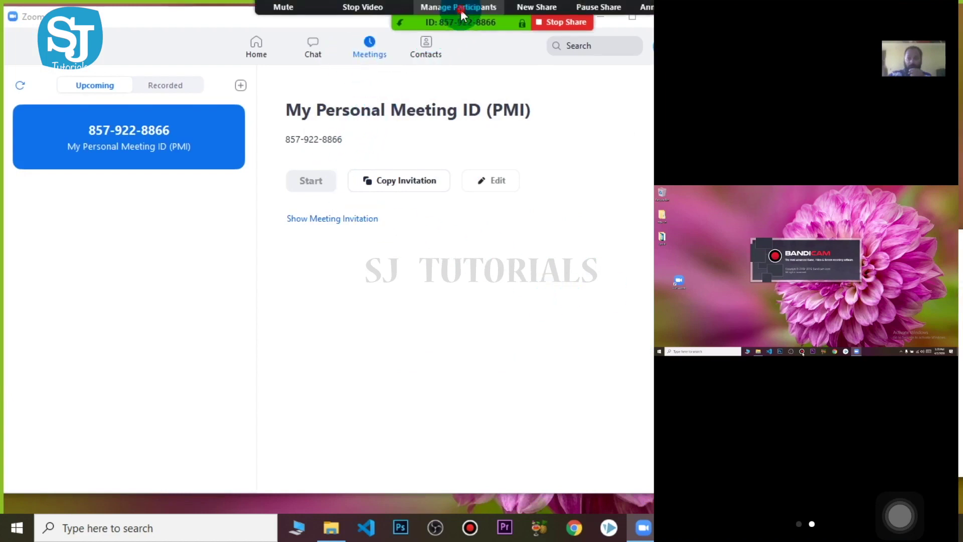
left_click(404, 16)
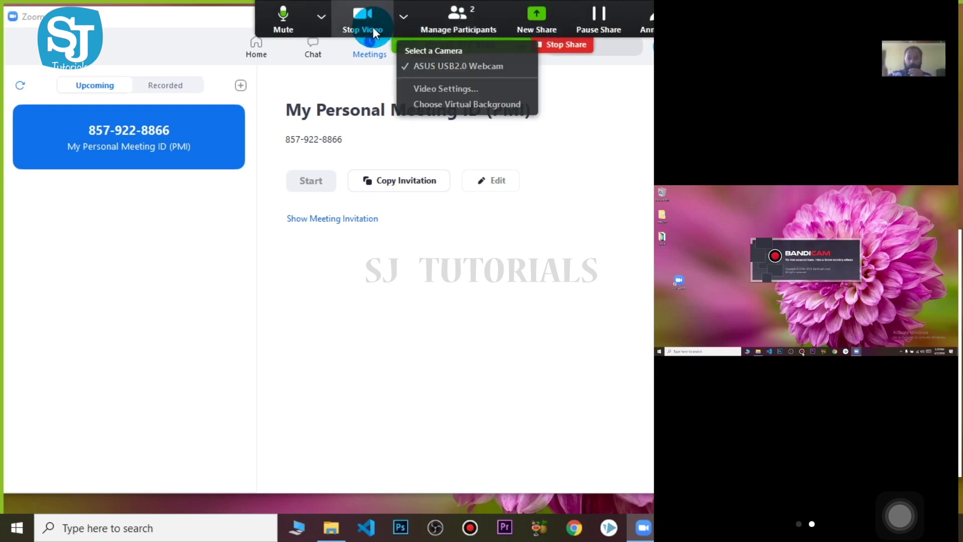
left_click(534, 21)
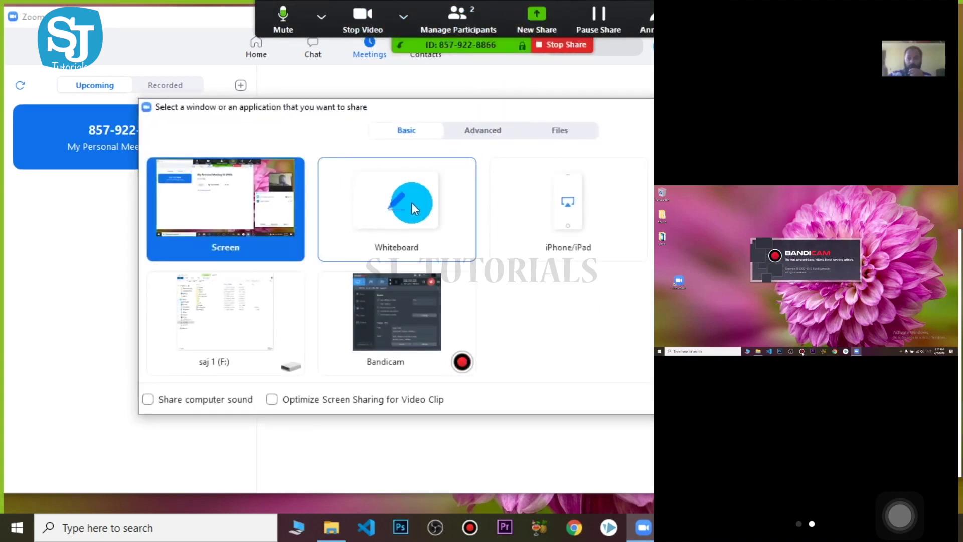
double_click(275, 194)
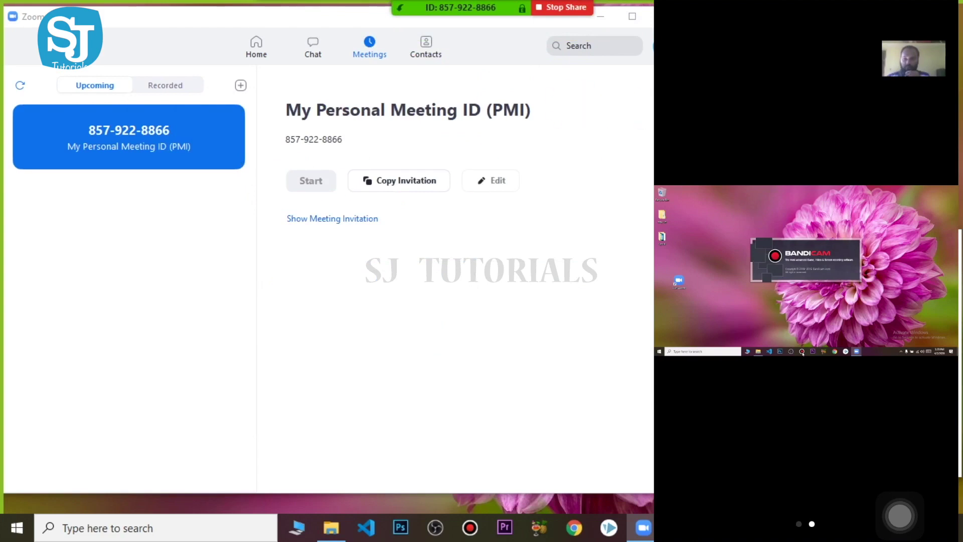
Step: Start a new share of the Whiteboard in the running meeting
mouse_move(489, 23)
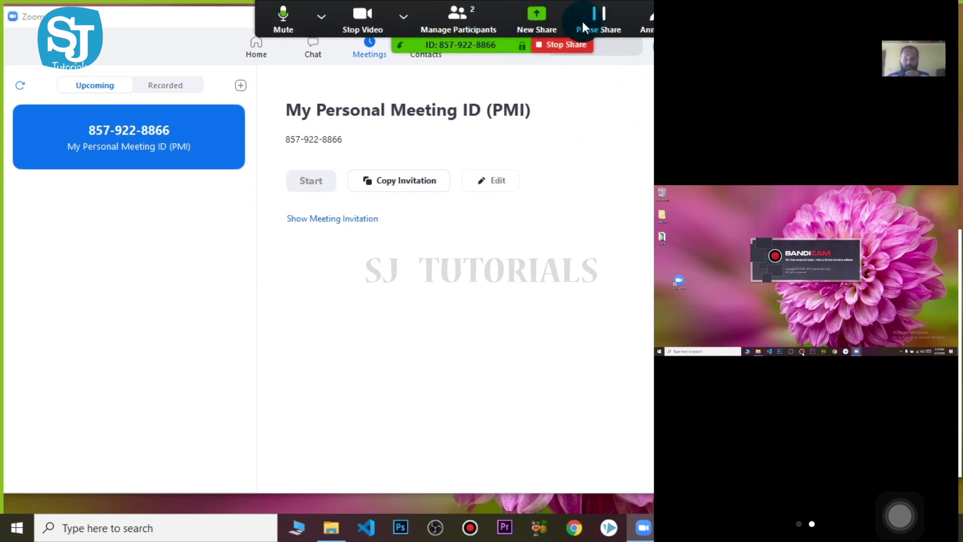
left_click(536, 20)
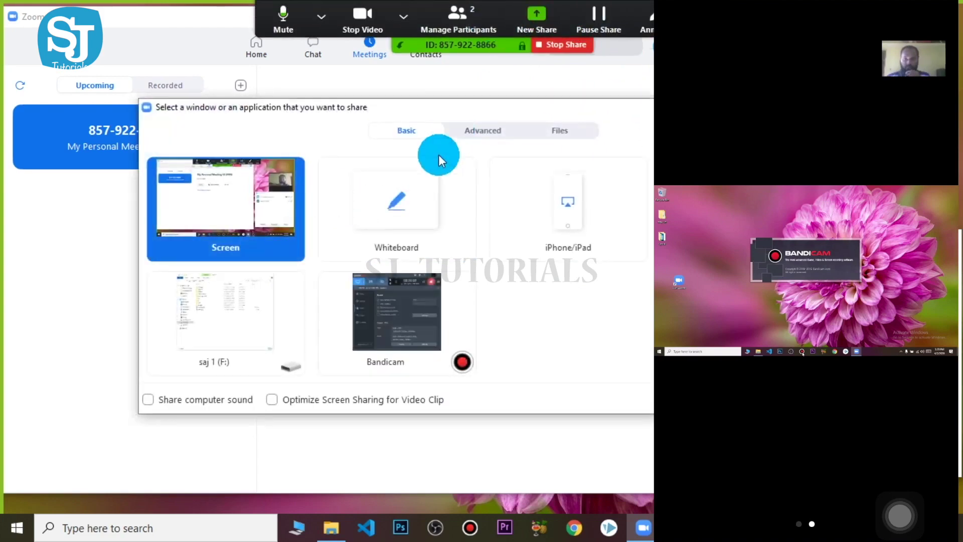
double_click(414, 200)
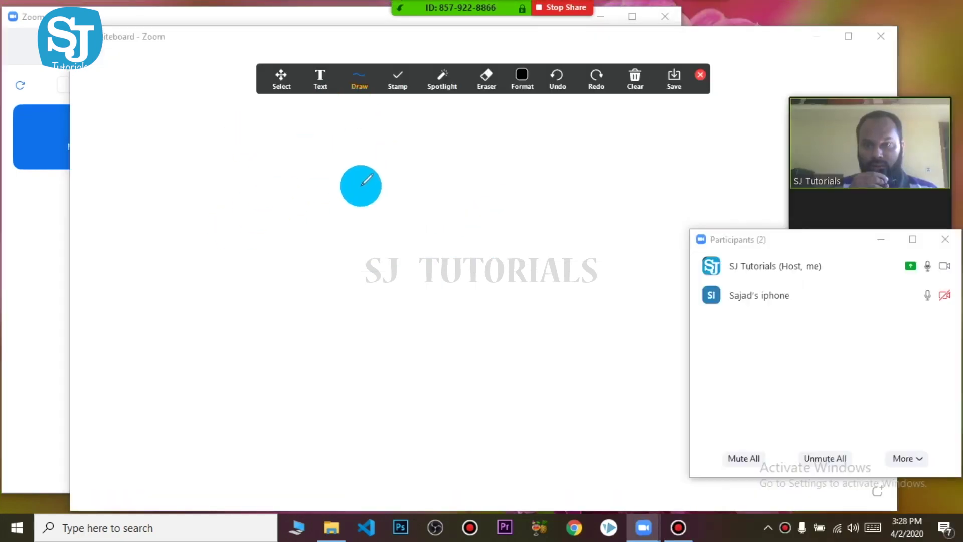
Step: Draw several overlapping black freehand lines and curves across the middle of the shared Whiteboard
mouse_move(359, 271)
left_mouse_down()
mouse_move(390, 148)
mouse_move(499, 165)
mouse_move(299, 275)
left_mouse_up()
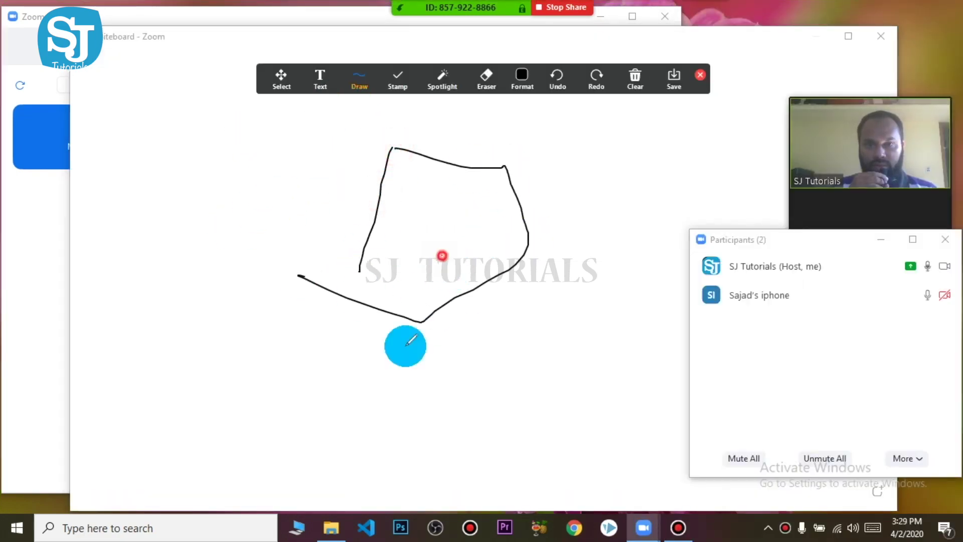
left_click_drag(405, 346, 401, 362)
mouse_move(457, 251)
left_mouse_down()
mouse_move(550, 283)
mouse_move(401, 436)
left_mouse_up()
left_click_drag(424, 158, 462, 266)
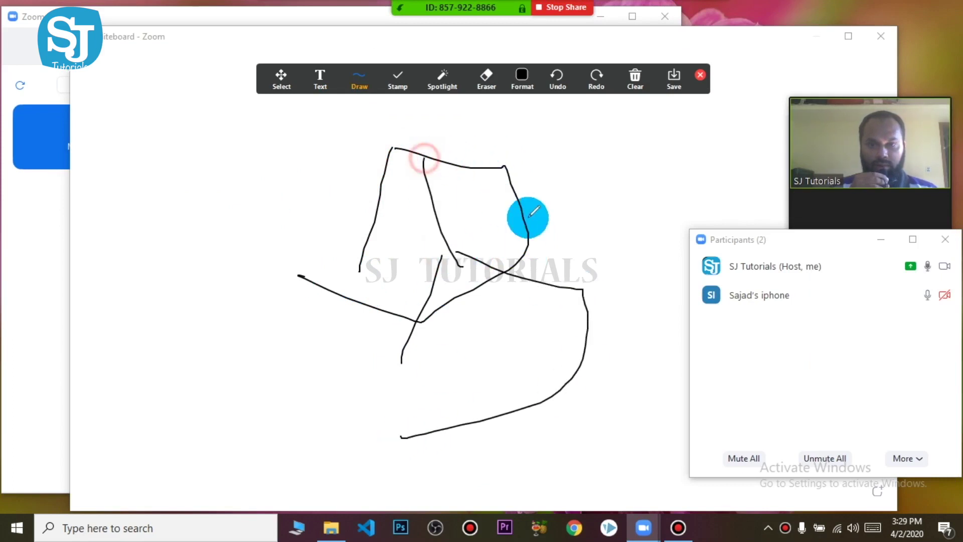
left_click_drag(527, 207, 591, 350)
left_click_drag(440, 319, 442, 407)
left_click_drag(341, 269, 430, 160)
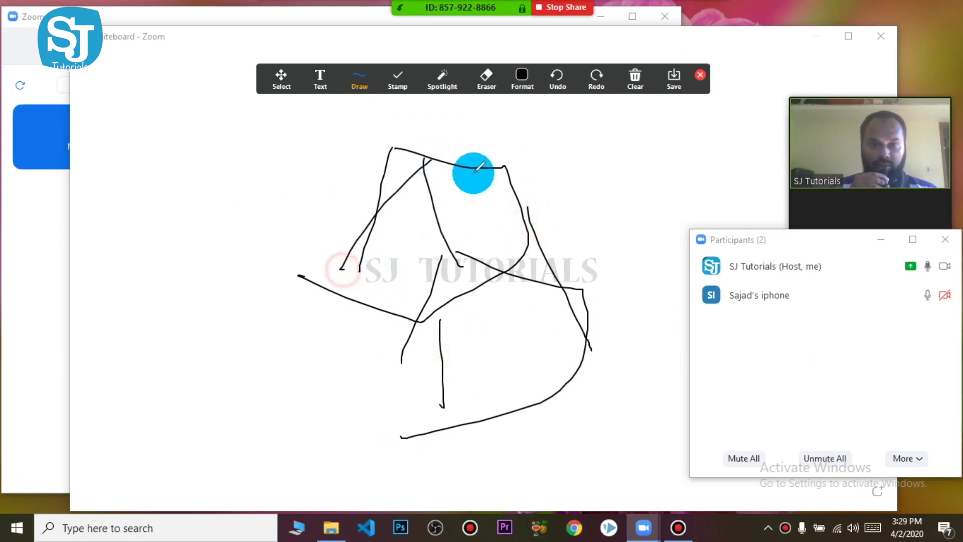
Step: Maximize the shared Whiteboard window and handwrite "Zoom" in black freehand strokes beside the existing lines
left_click(635, 79)
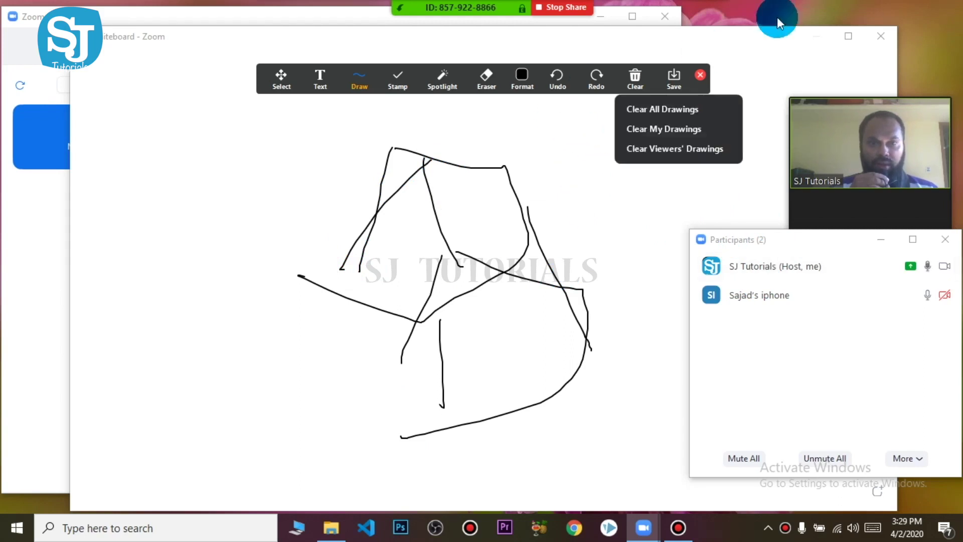
left_click(848, 36)
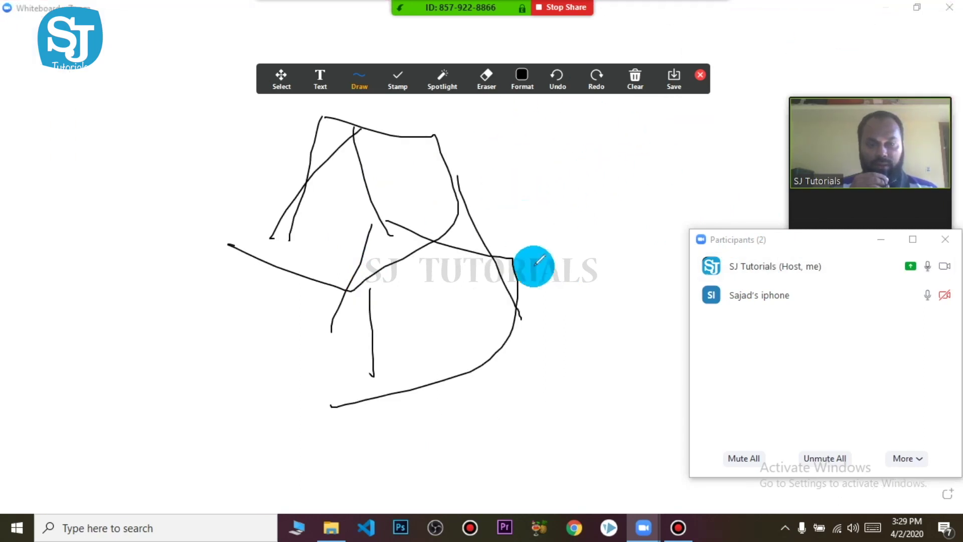
mouse_move(503, 177)
left_mouse_down()
mouse_move(550, 161)
mouse_move(576, 225)
mouse_move(583, 194)
mouse_move(677, 211)
mouse_move(710, 200)
left_mouse_up()
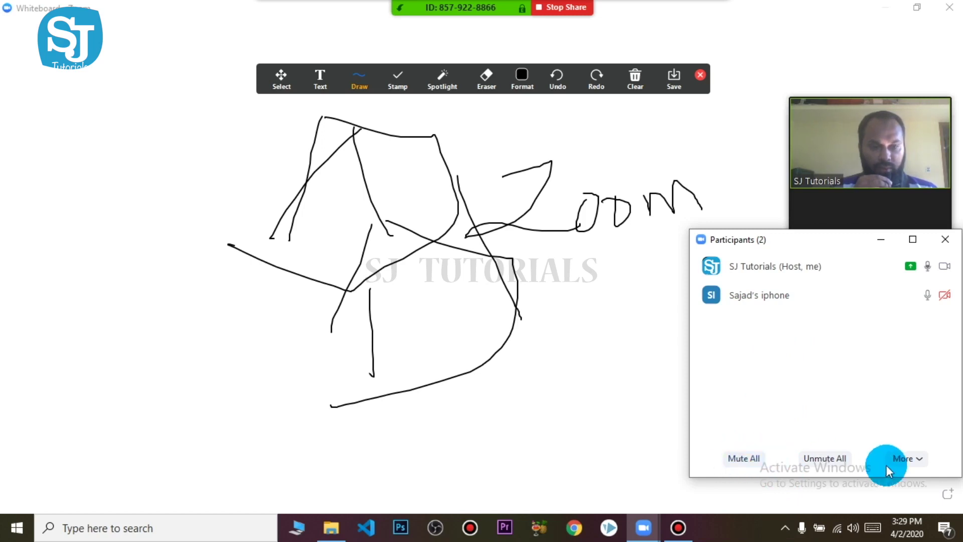
Step: Show the additional participant management options and the whiteboard's options for clearing drawings
left_click(912, 459)
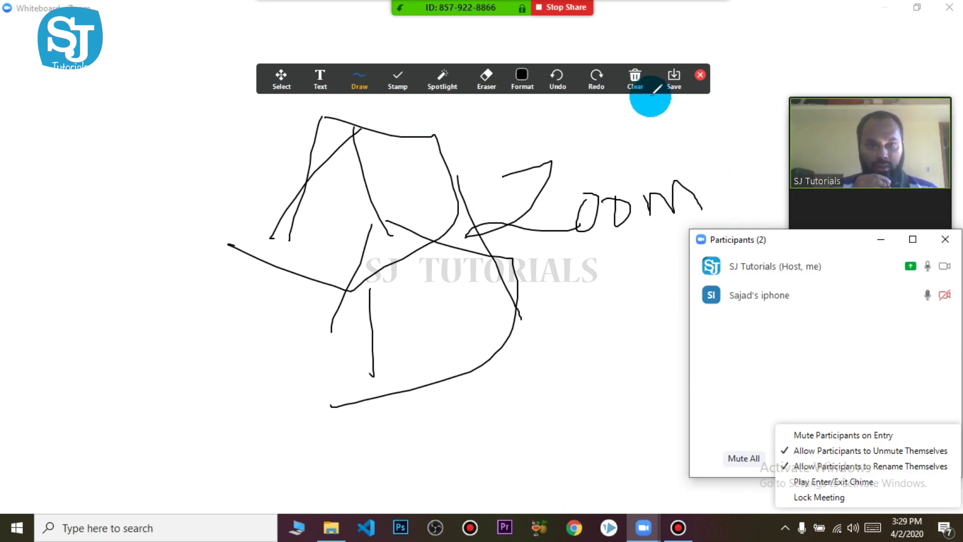
left_click(636, 79)
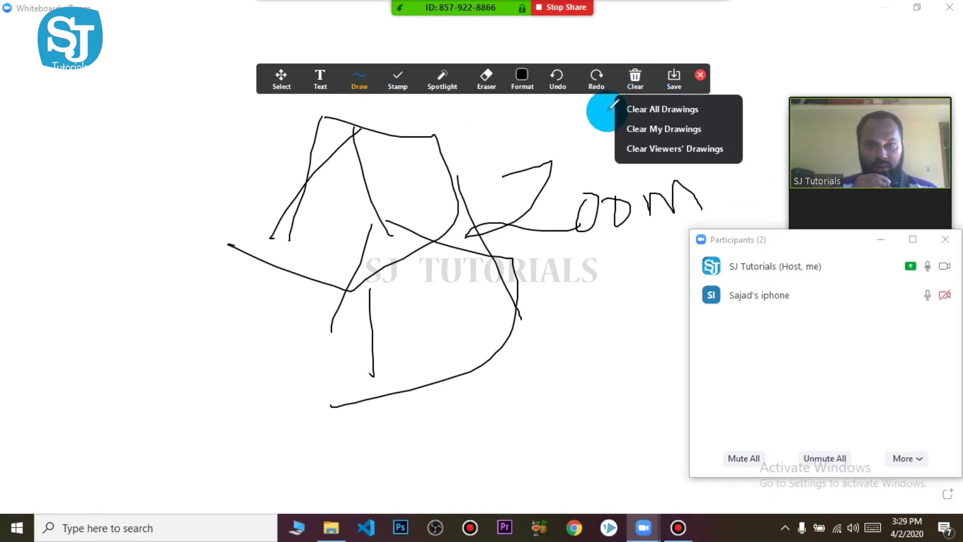
Step: Erase the "Z" of the handwritten "Zoom" and the long overlapping lines and curves around it
left_click(486, 78)
left_click(565, 236)
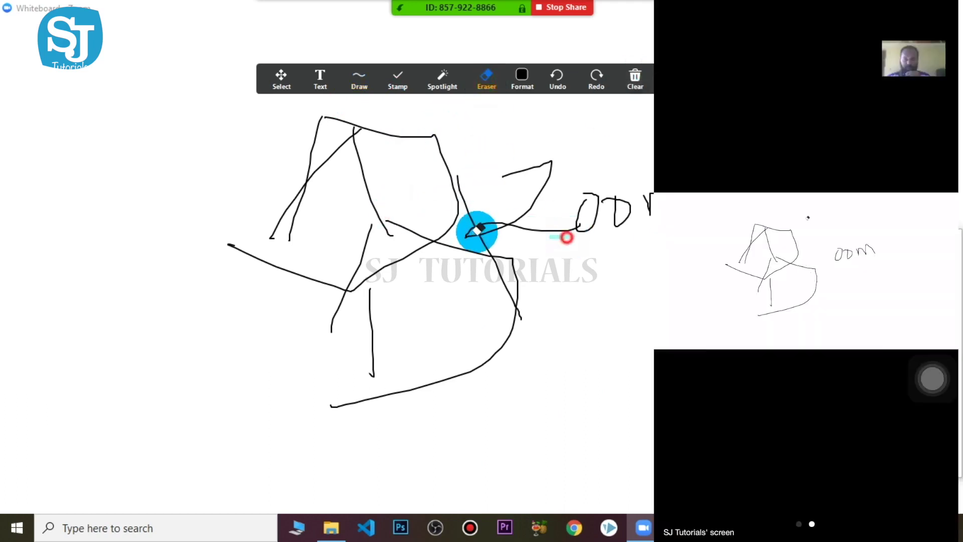
left_click(462, 279)
left_click(436, 245)
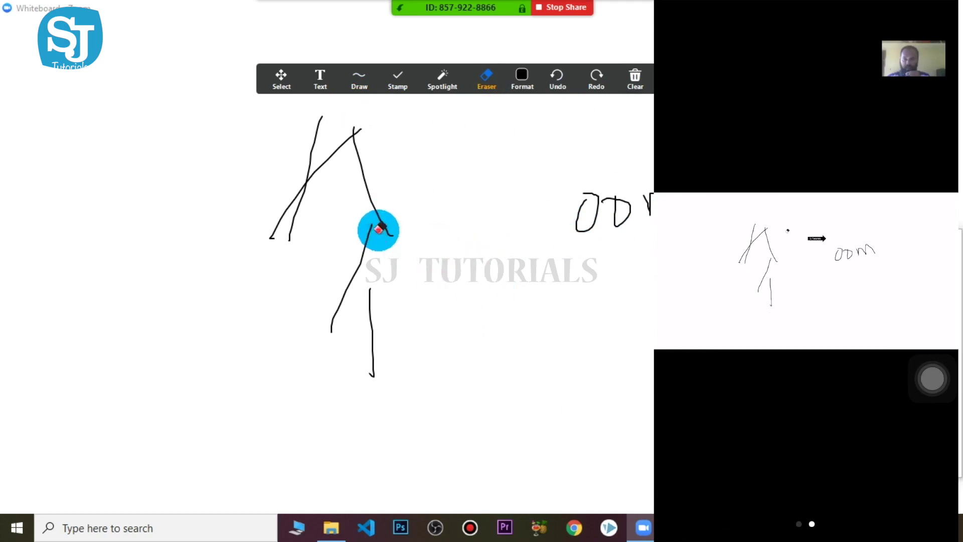
Step: Place a Spotlight arrow labelled with the presenter's name just above the remaining handwritten letters
mouse_move(438, 86)
left_click(460, 113)
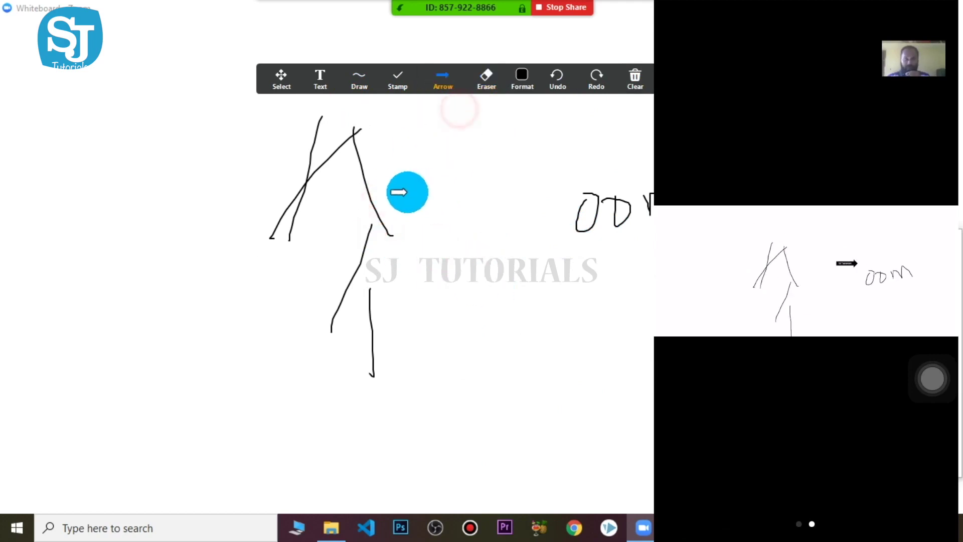
left_click(547, 162)
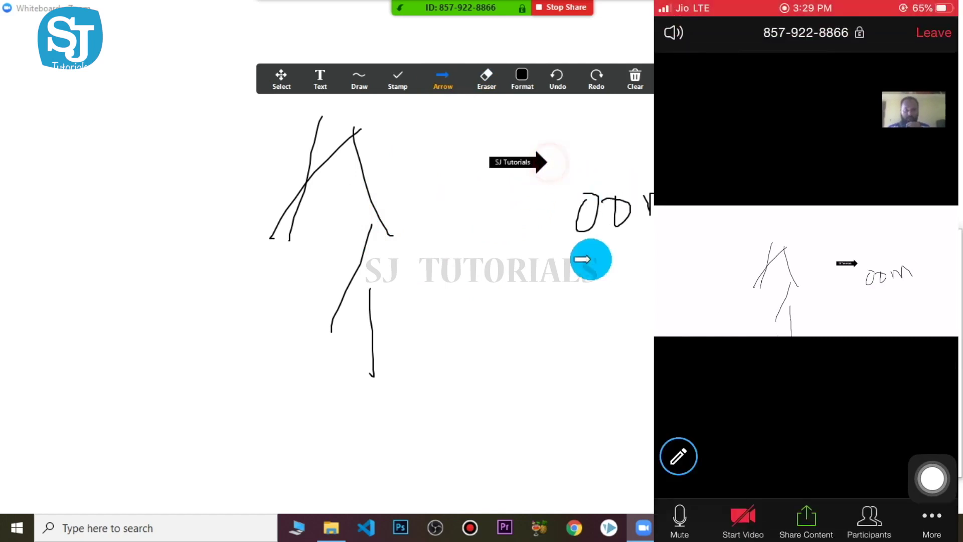
Step: Save the whiteboard and reposition the labelled arrow slightly closer to the handwritten letters
left_click(647, 76)
left_click(678, 78)
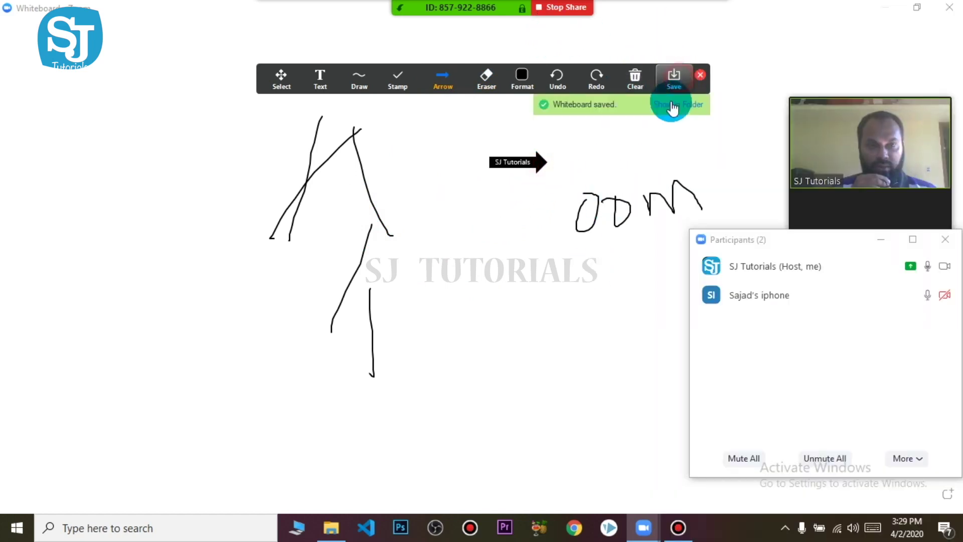
left_click(554, 173)
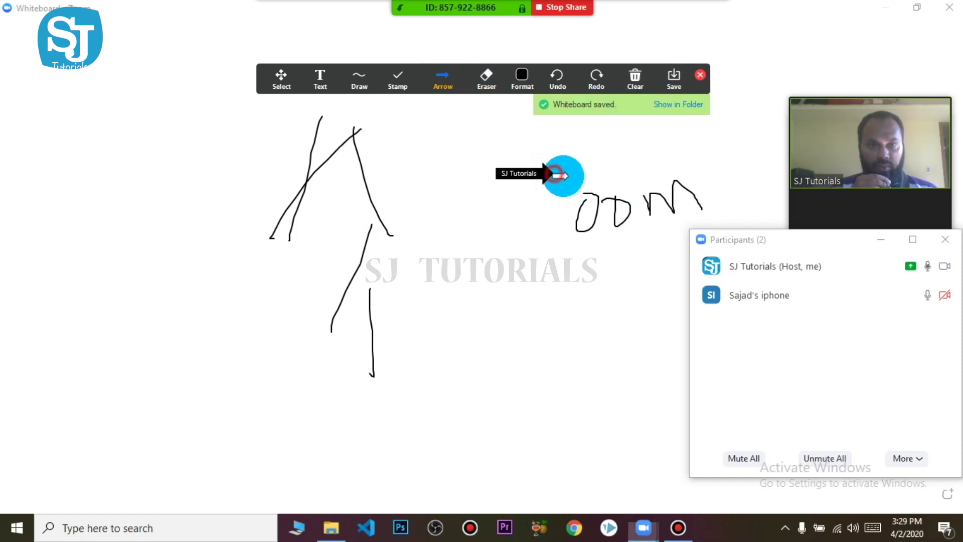
Step: Restore and move the Whiteboard window, view the Contacts directory, and bring the whiteboard back to the front
left_click(916, 10)
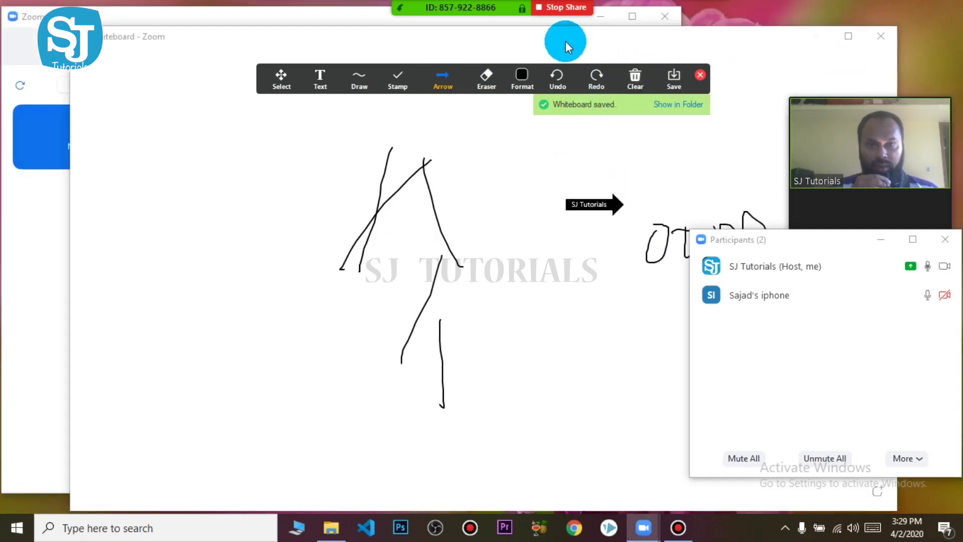
left_click_drag(565, 38, 557, 153)
left_click(425, 48)
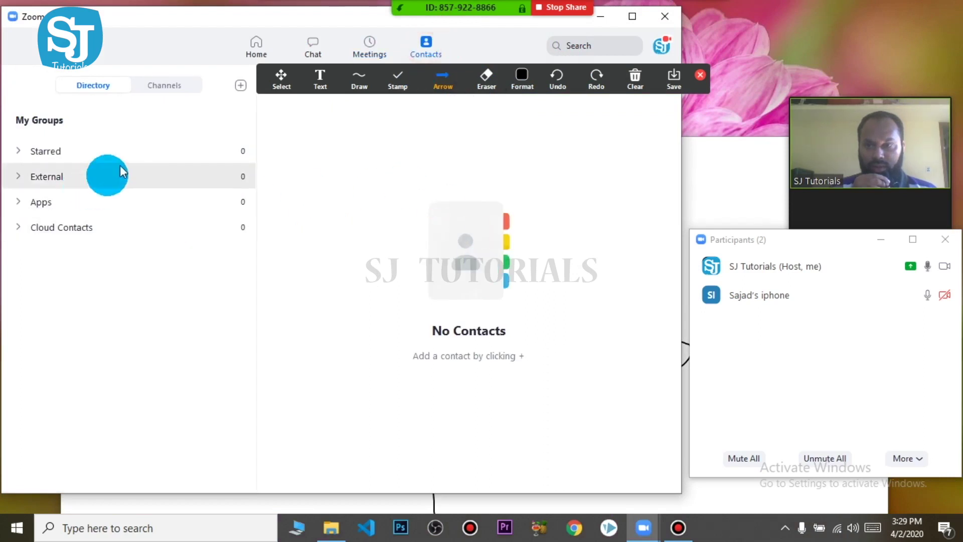
left_click(375, 15)
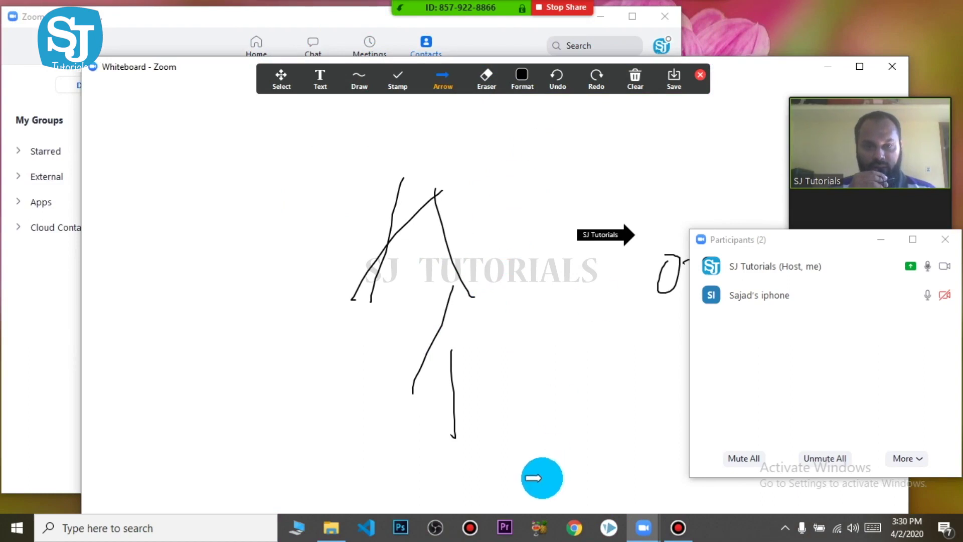
Step: Close the main Zoom window that lies over the recording folder
mouse_move(685, 531)
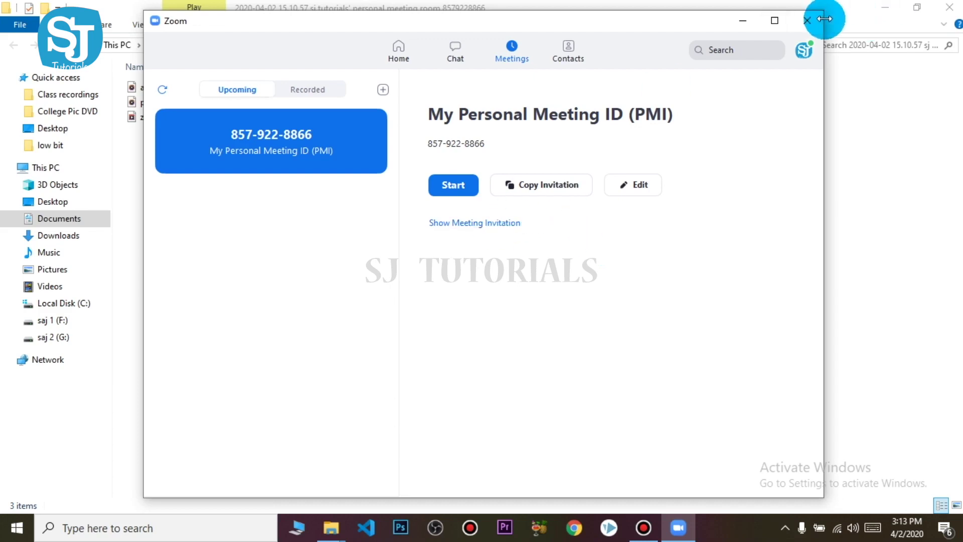
left_click(807, 20)
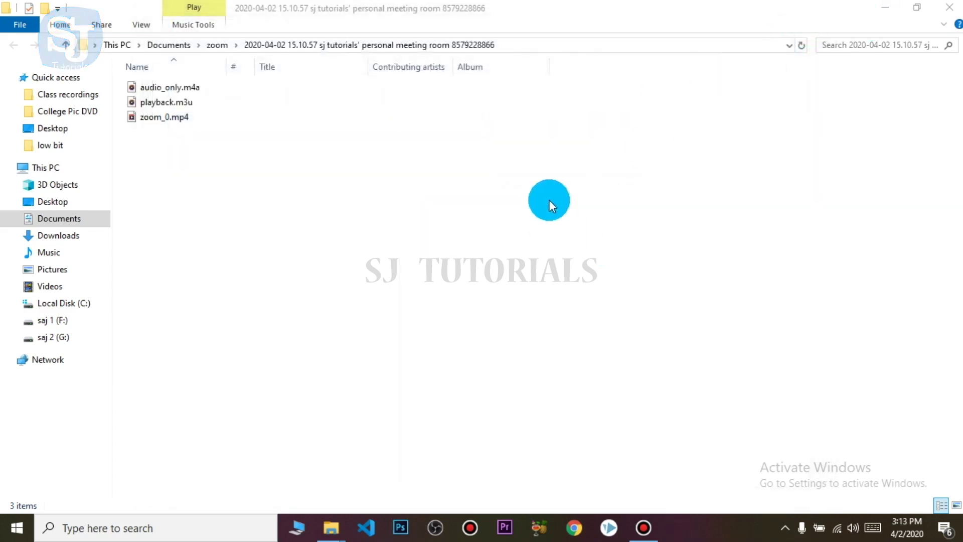